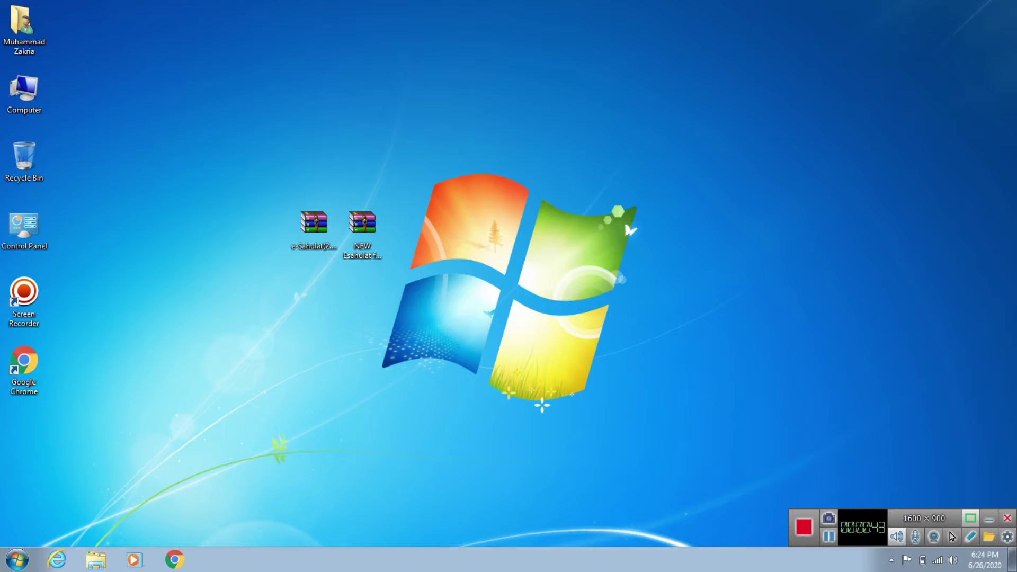
Step: Load imzakria.com in Chrome and go to its Downloads page
drag(256, 169, 434, 305)
click(434, 305)
click(174, 560)
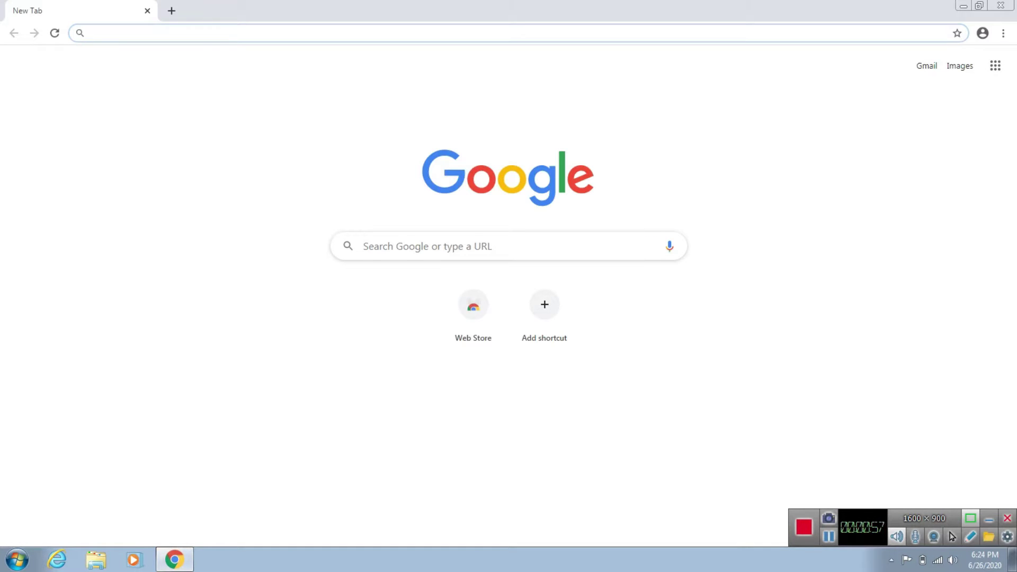
text(imzakria.c)
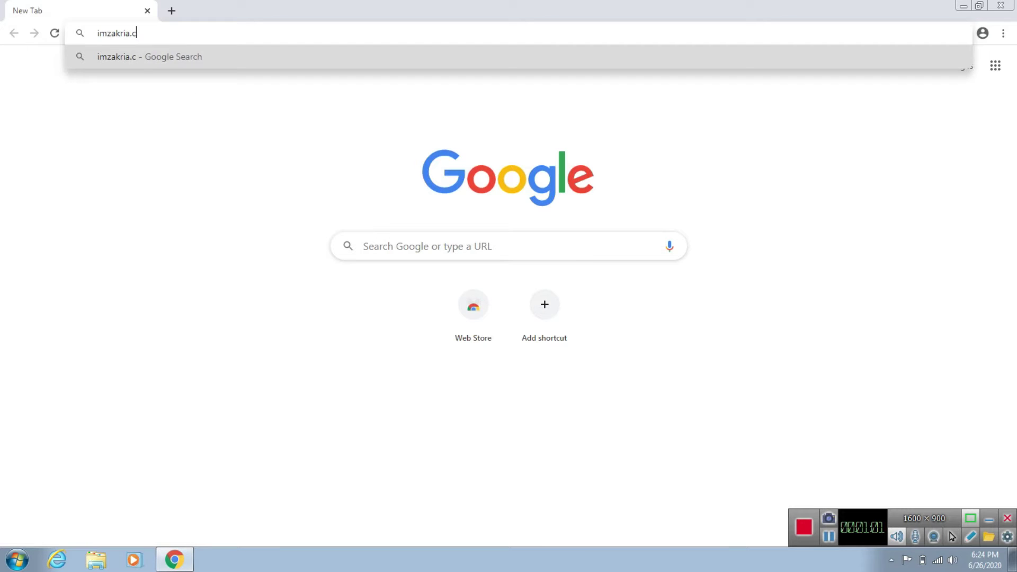
text(om)
key(Return)
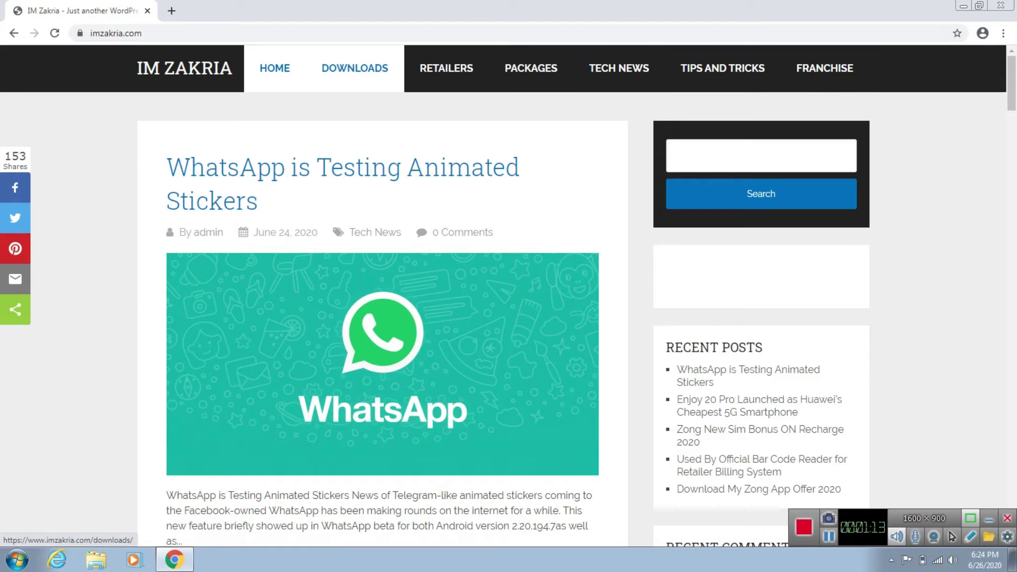
click(354, 68)
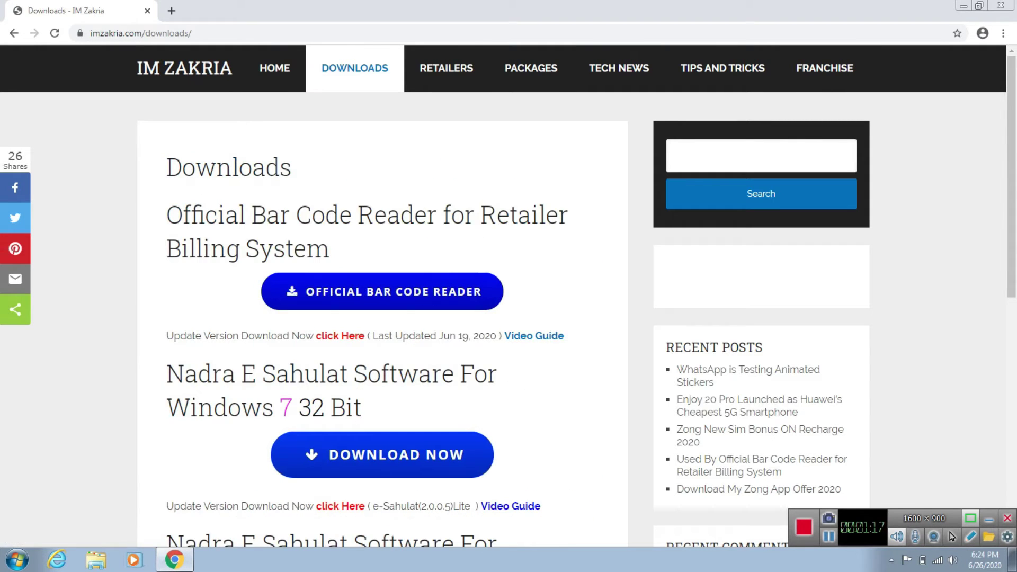
Step: Scroll to the Nadra E Sahulat entries and highlight the Windows 7 32 Bit heading
scroll(381, 243, down, 7)
scroll(381, 244, up, 9)
scroll(508, 297, down, 2)
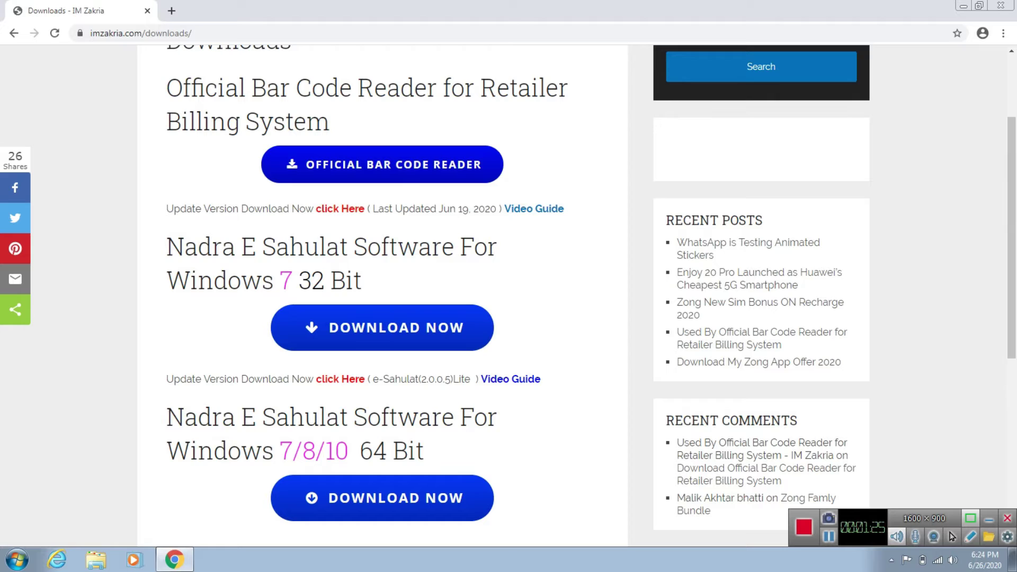
scroll(508, 296, down, 1)
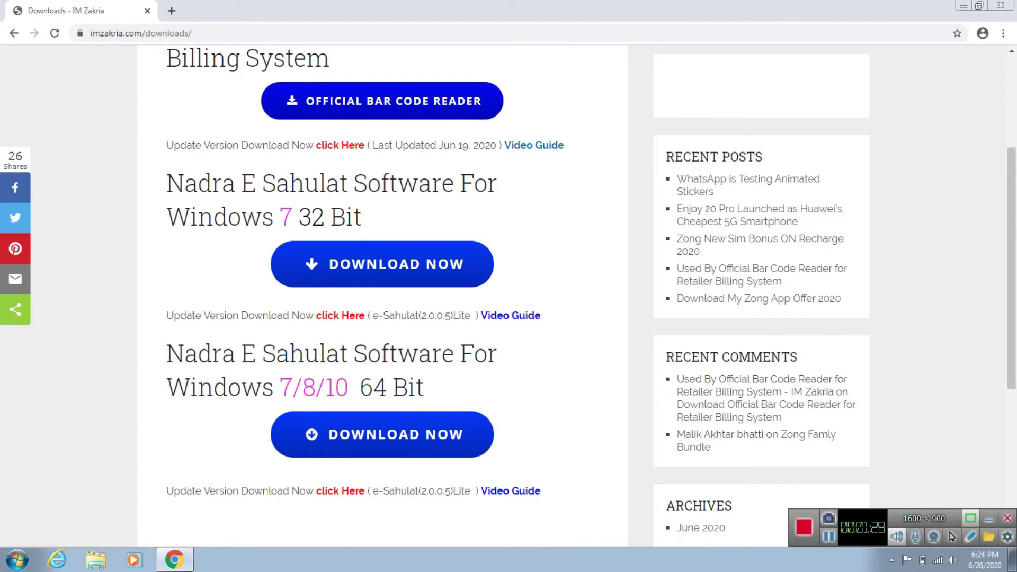
drag(184, 182, 362, 217)
click(403, 217)
drag(168, 217, 329, 218)
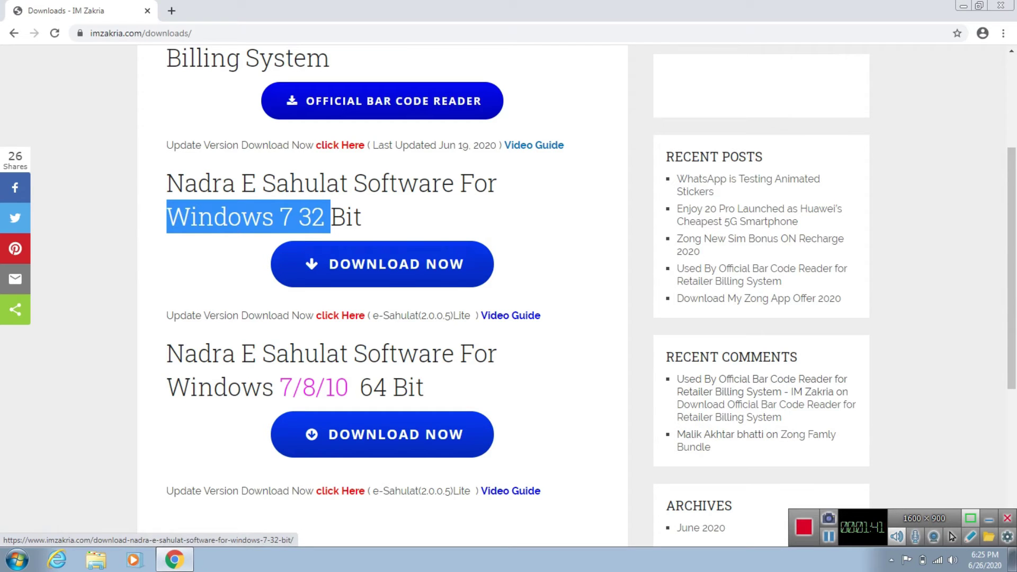
click(522, 254)
click(383, 264)
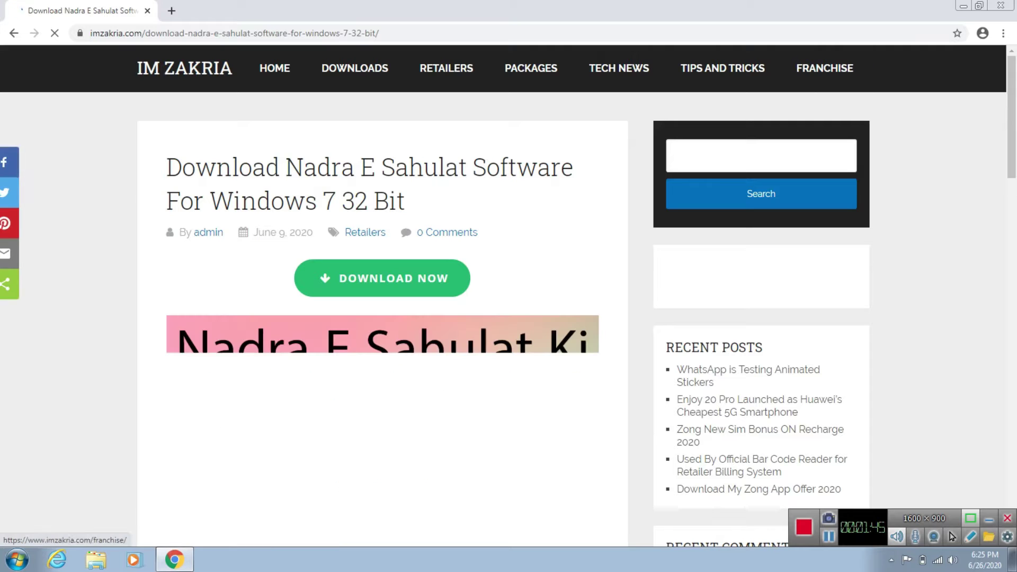
click(382, 277)
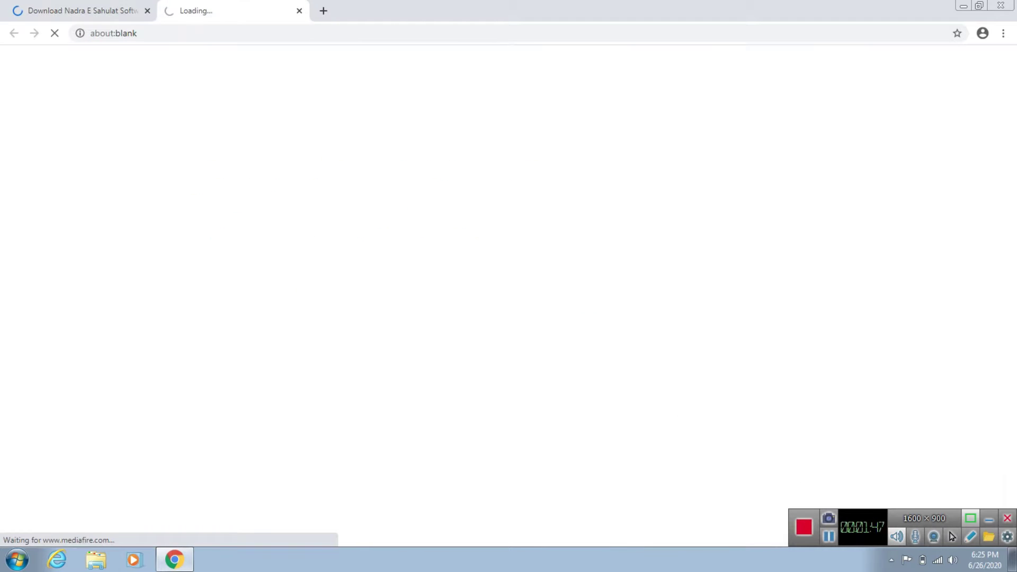
click(299, 11)
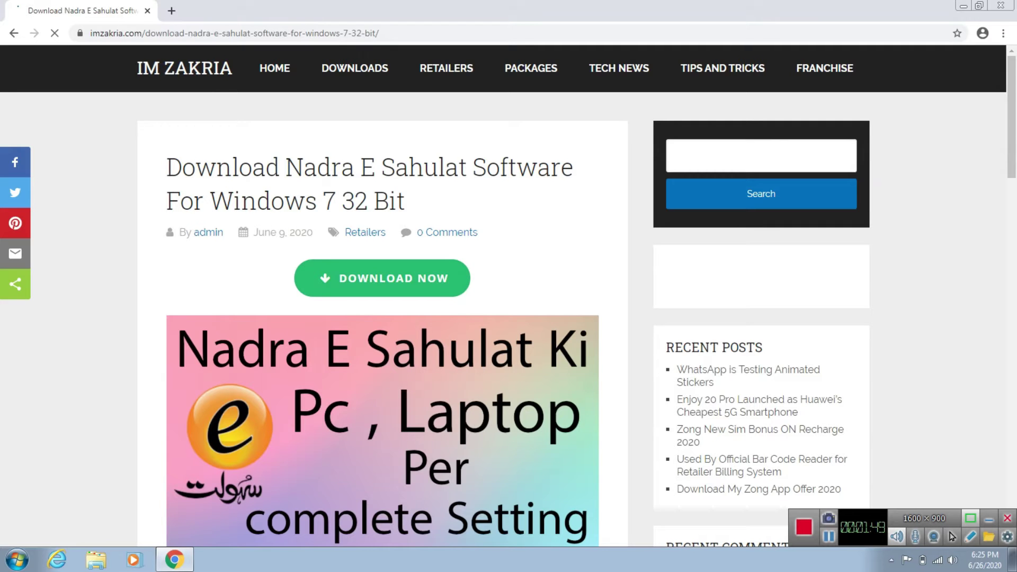
click(14, 33)
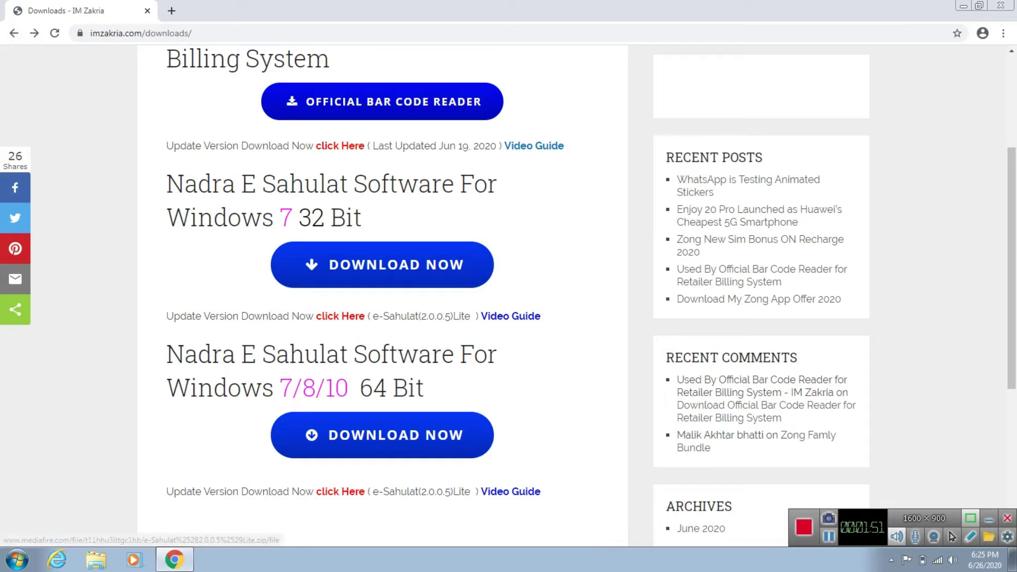
click(340, 316)
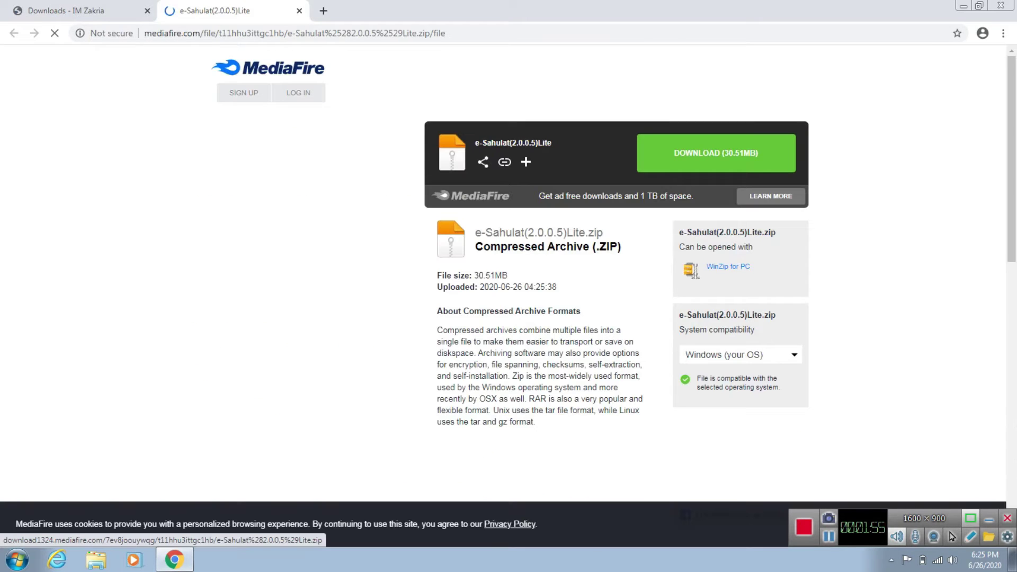
click(299, 11)
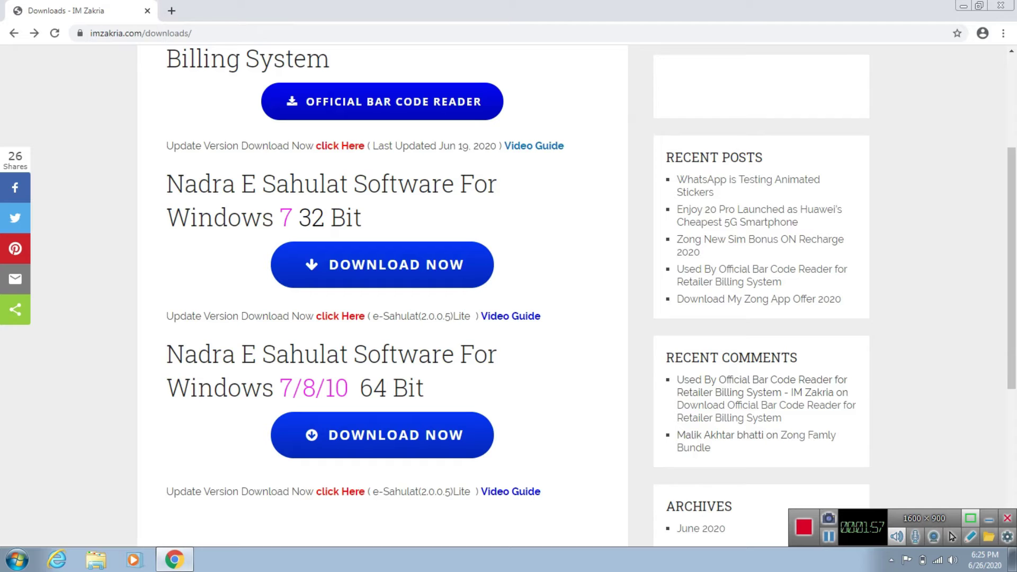
scroll(381, 296, down, 3)
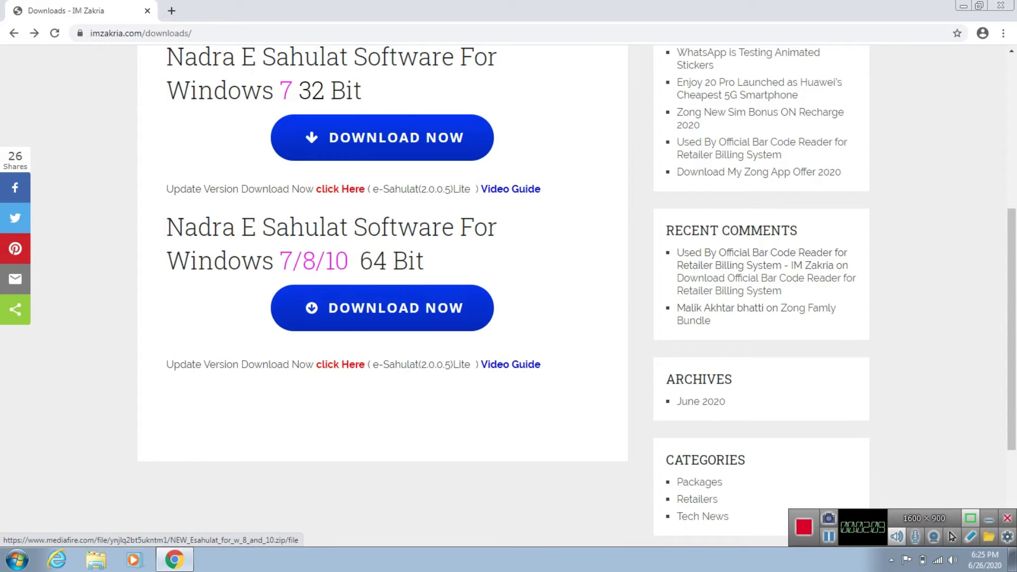
click(381, 308)
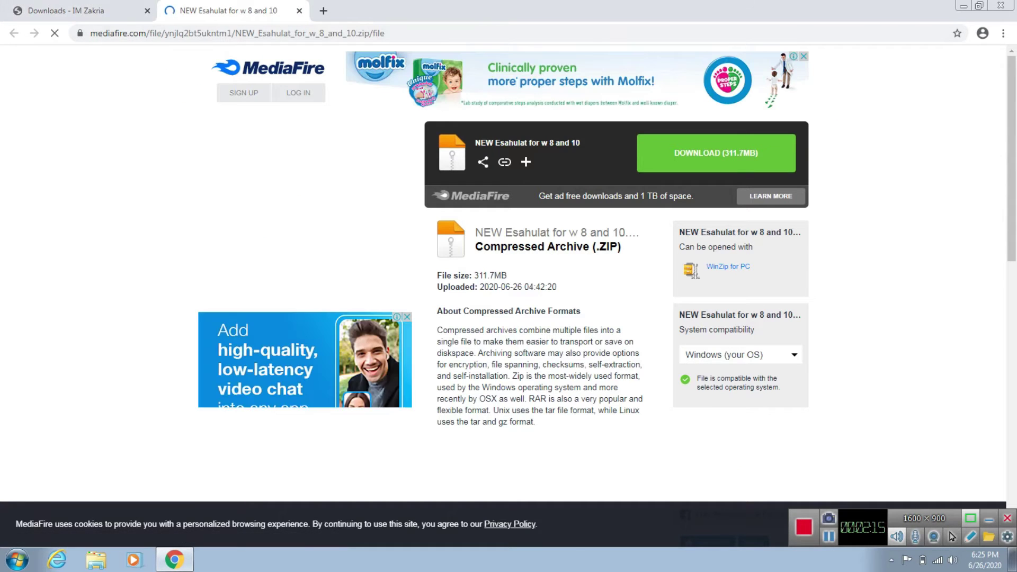
Step: Close the MediaFire tabs and minimize Chrome to show the desktop archives
click(300, 10)
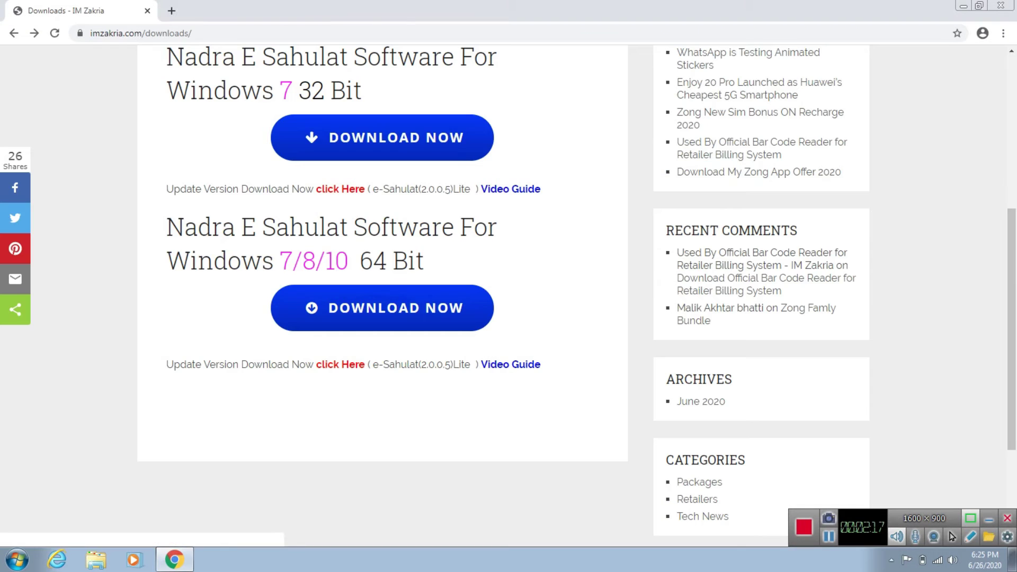
click(340, 189)
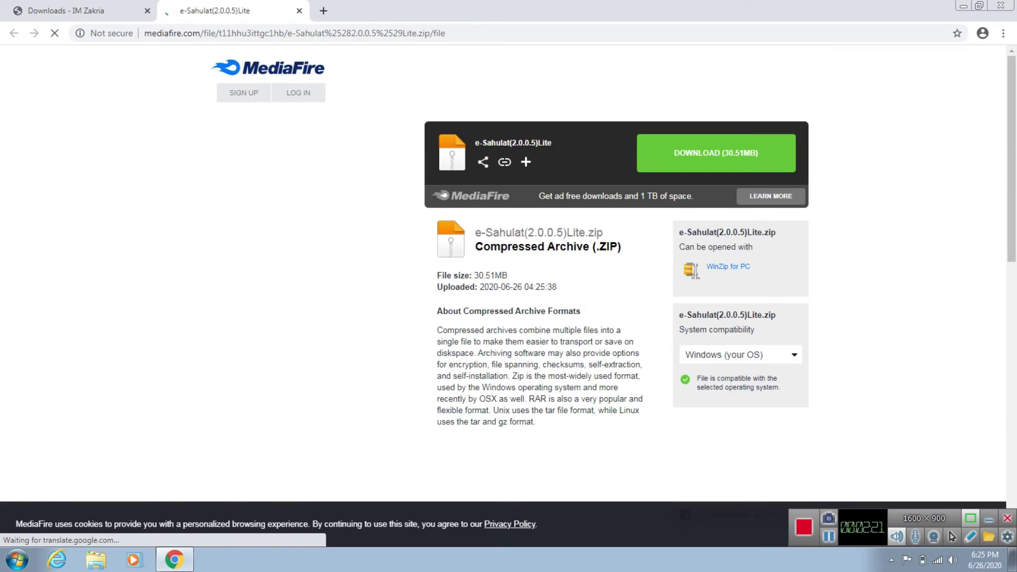
key(ctrl+w)
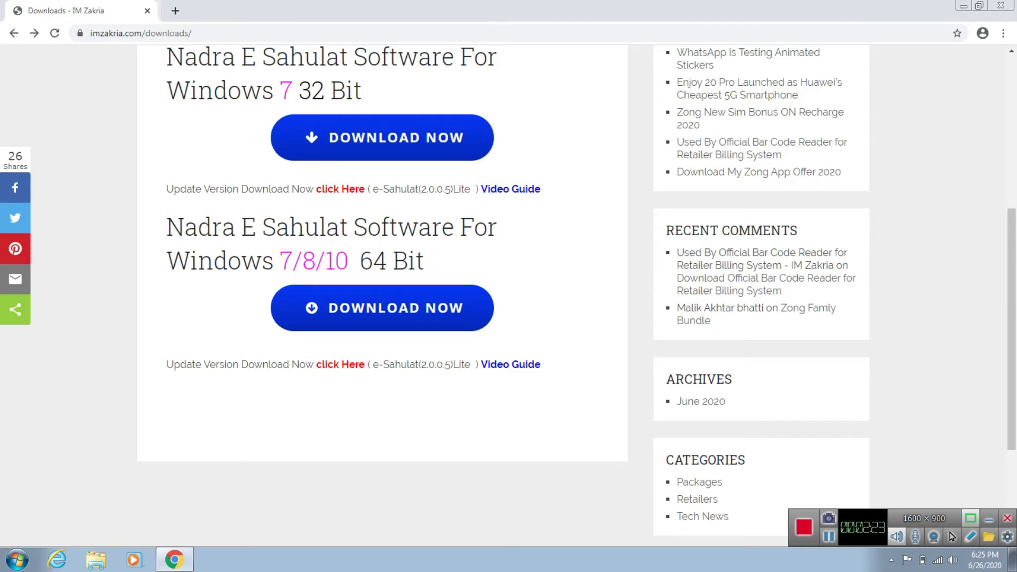
key(super+d)
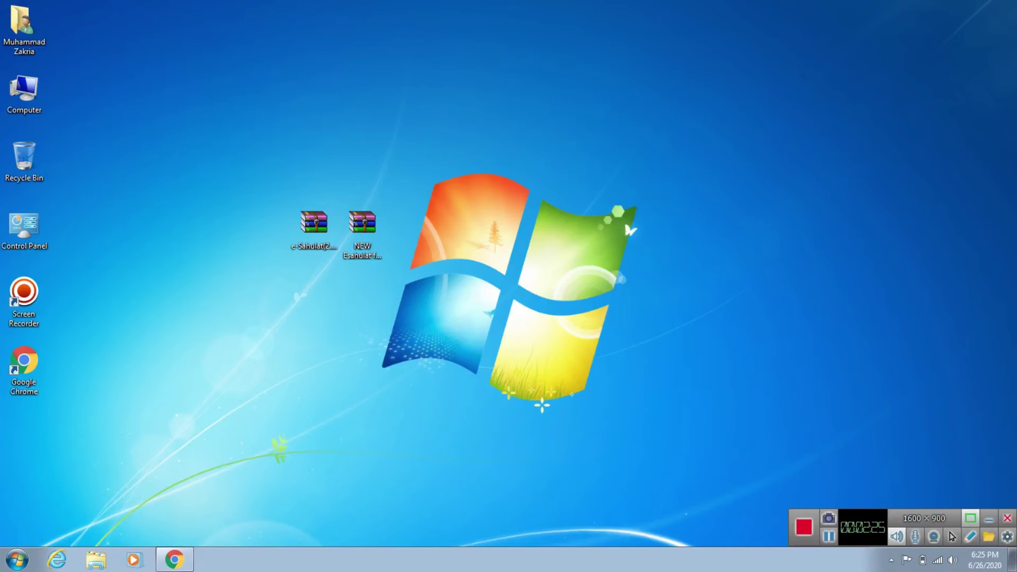
drag(362, 223, 265, 87)
Step: Rearrange the desktop icons, moving the e-Sahulat Lite archive further right
drag(314, 223, 410, 225)
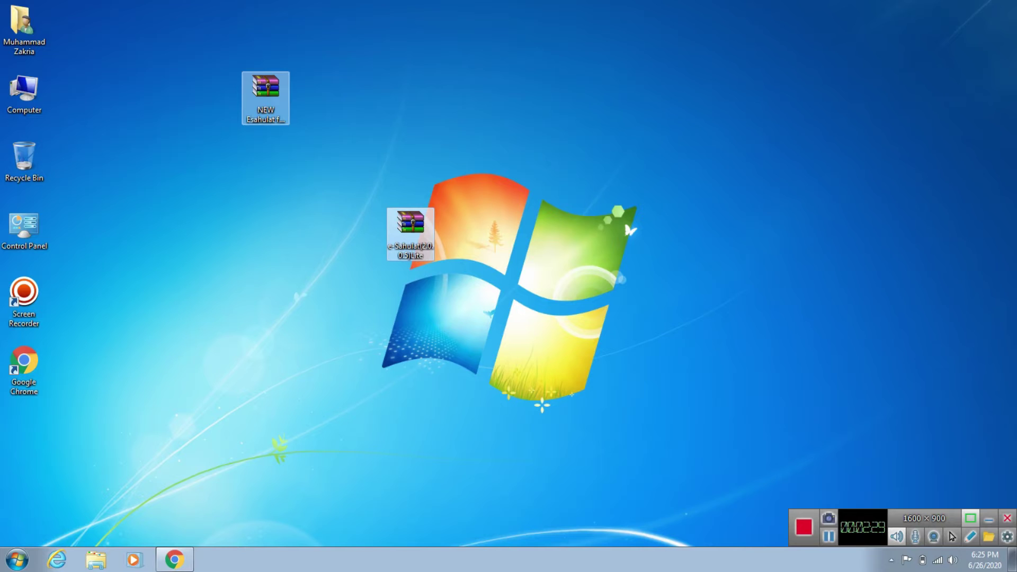
click(265, 91)
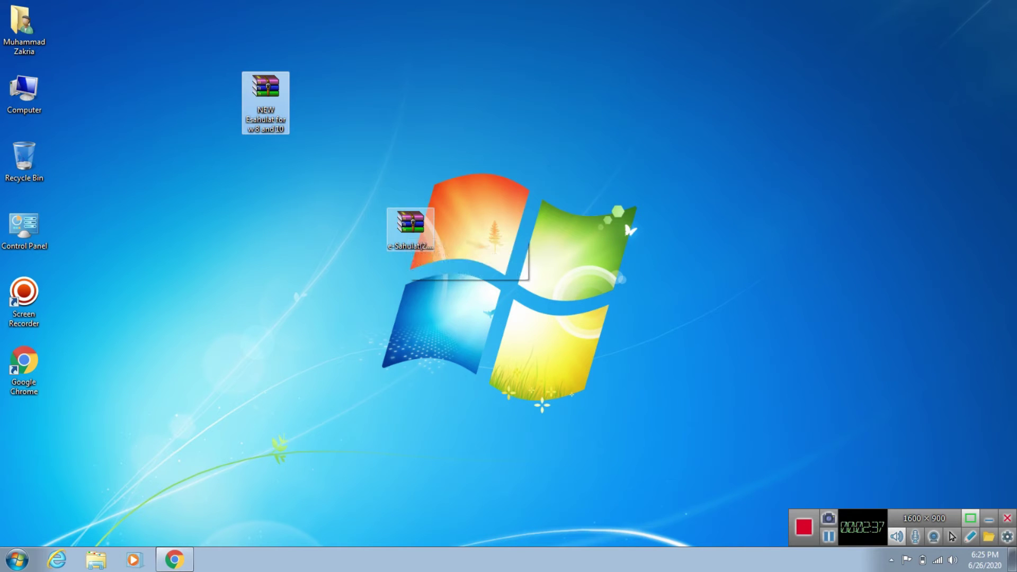
click(410, 225)
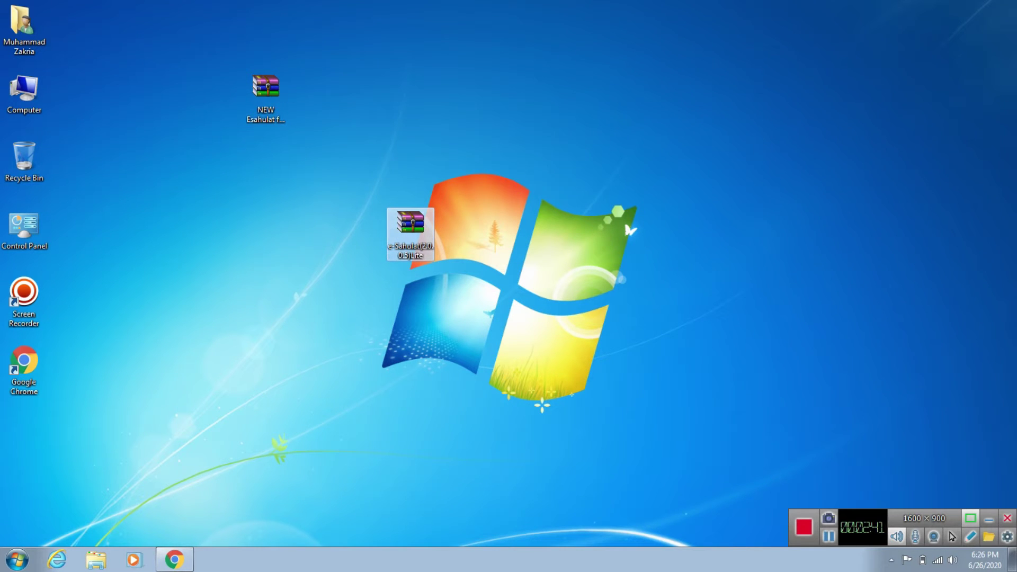
click(349, 275)
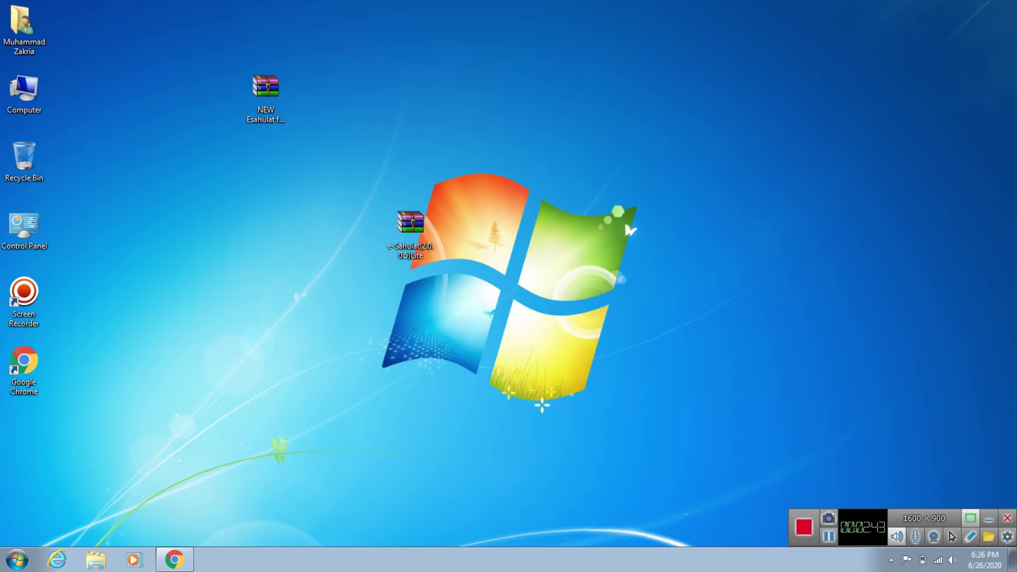
Step: Extract the NEW Esahulat archive to 'NEW Esahulat for w 8 and 10' and refresh the desktop
right_click(265, 86)
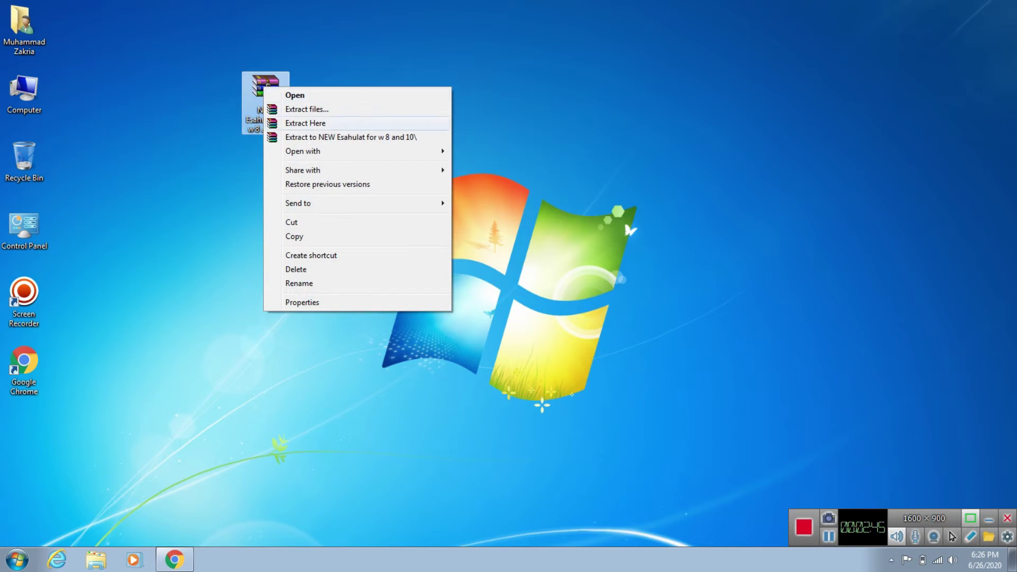
click(318, 136)
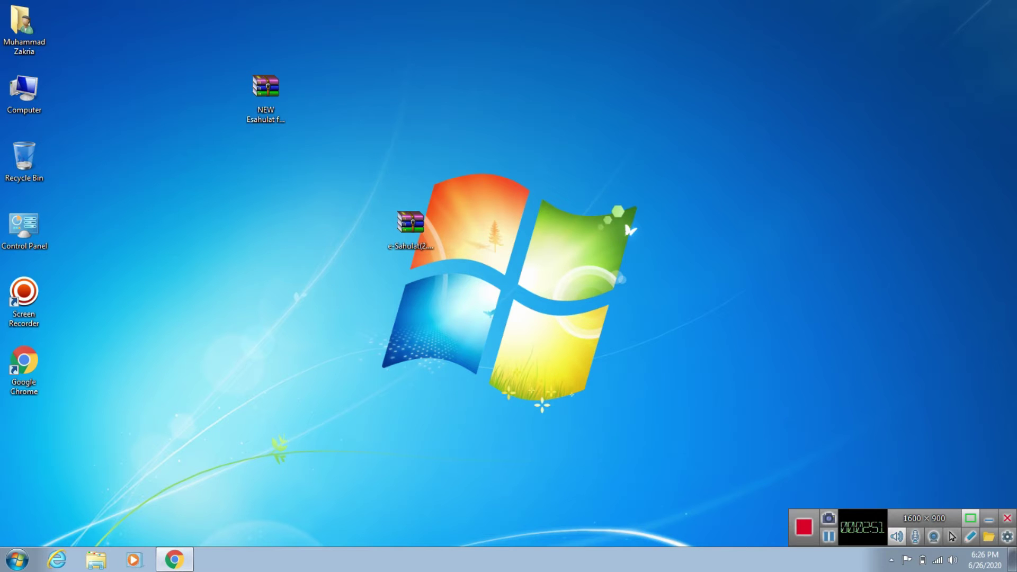
right_click(238, 249)
click(254, 284)
Step: Open the extracted folder and its inner folder holding five setup programs
drag(21, 429, 263, 222)
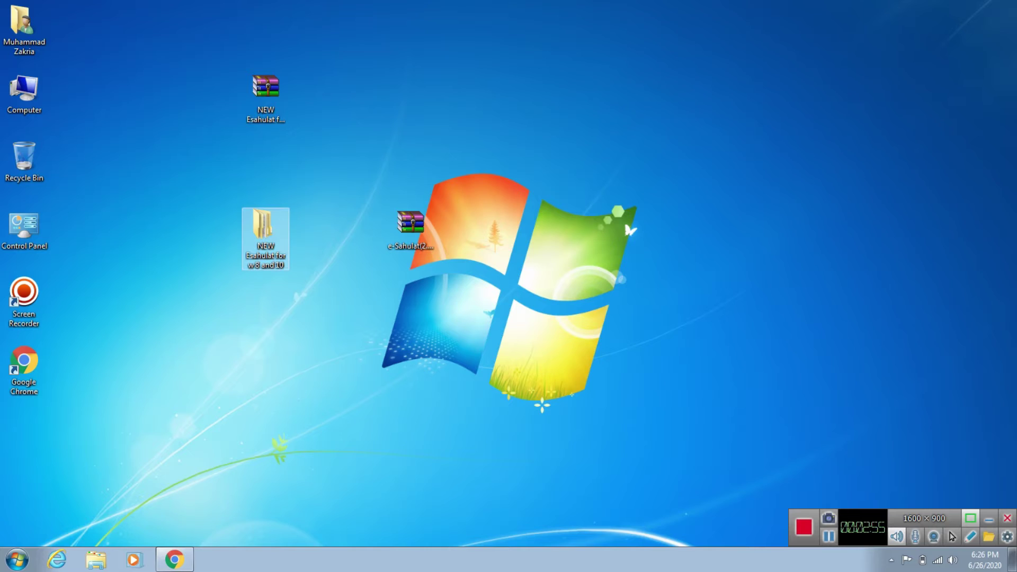
double_click(266, 239)
double_click(169, 81)
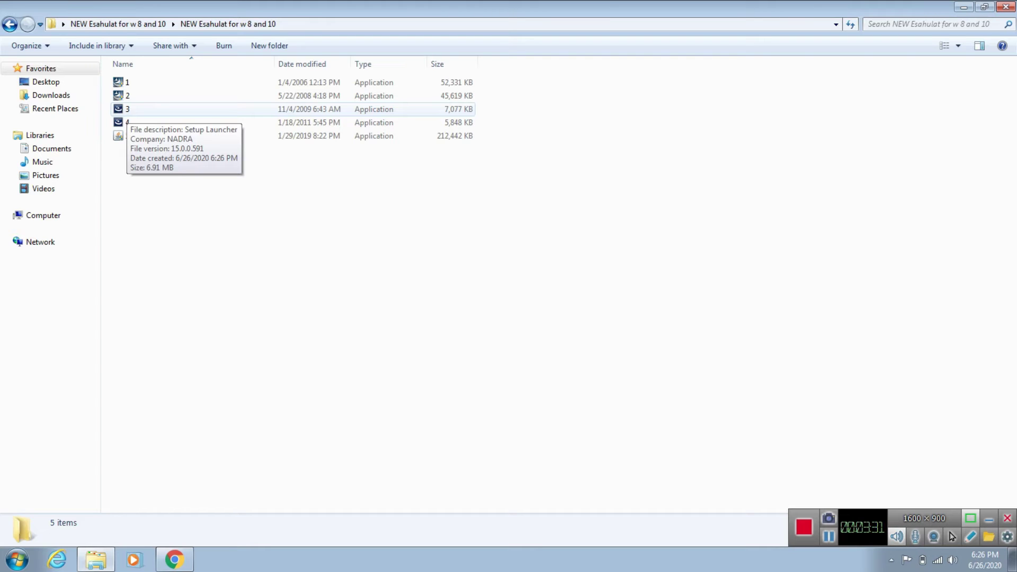
Step: Run setup program 1 to start the J2SE Development Kit 5.0 Update 2 installer
click(127, 83)
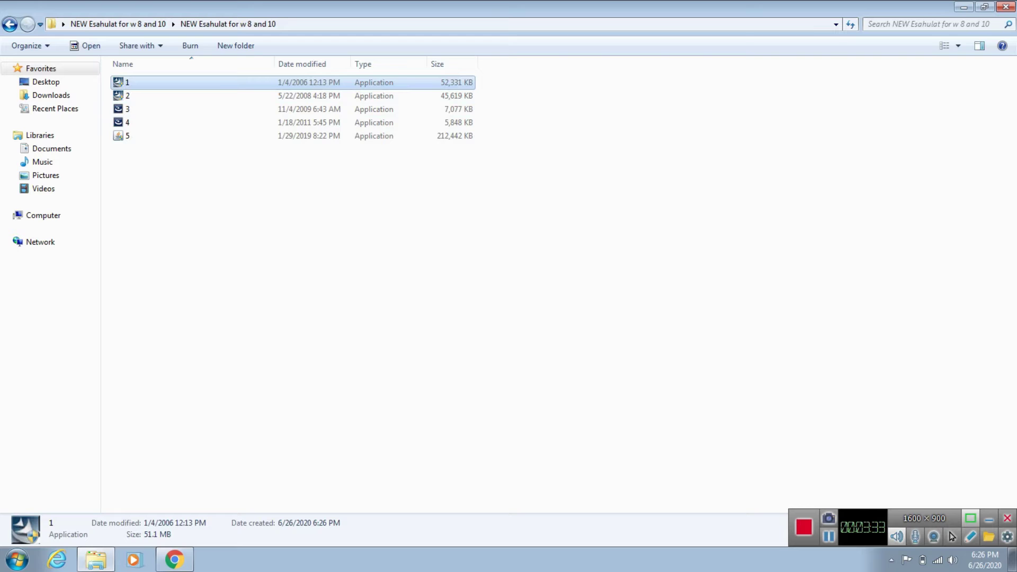
key(Return)
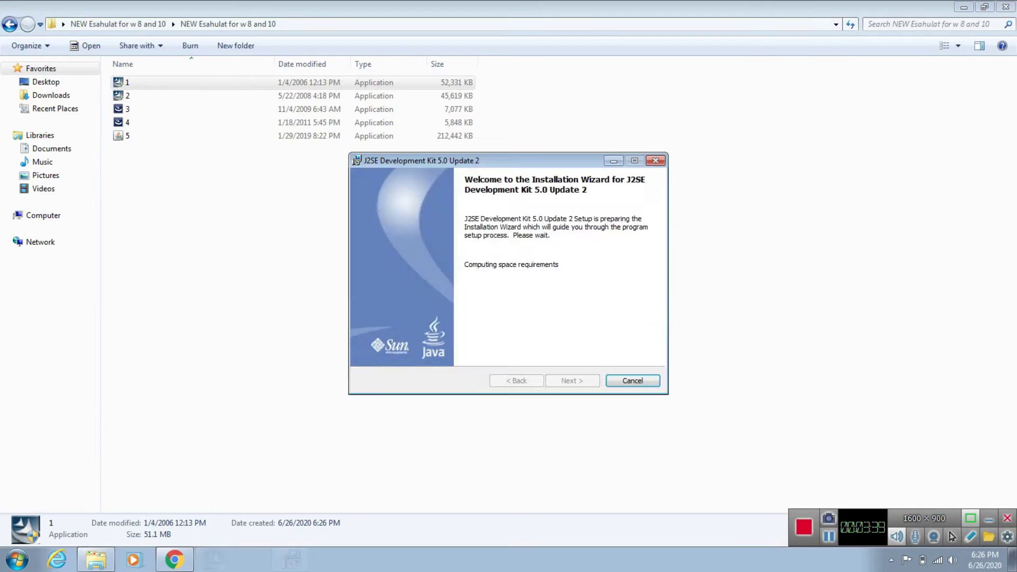
Step: Accept the licence, install J2SE 5.0 Update 2 with default features, and postpone the restart
click(360, 335)
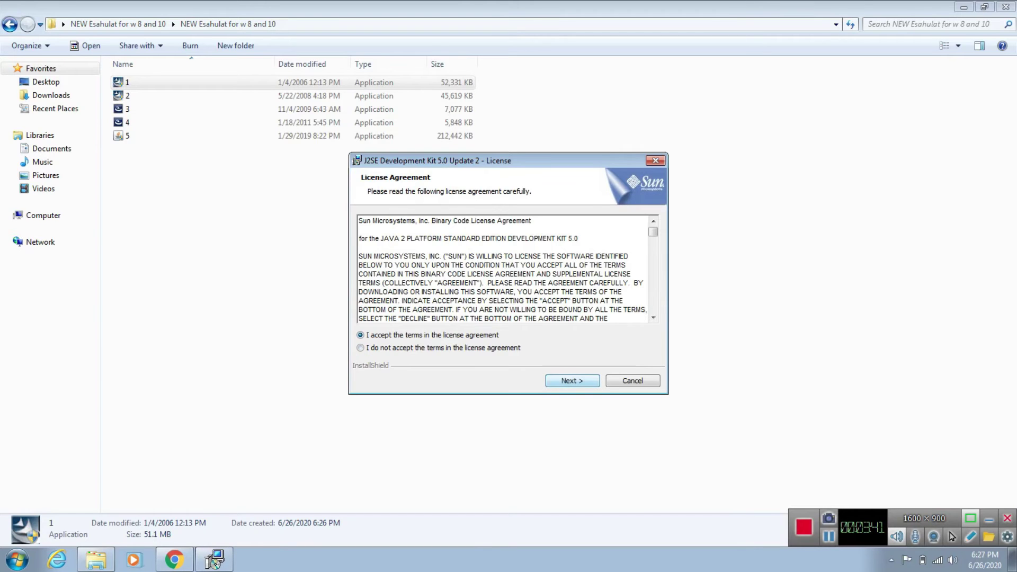
click(571, 380)
click(571, 380)
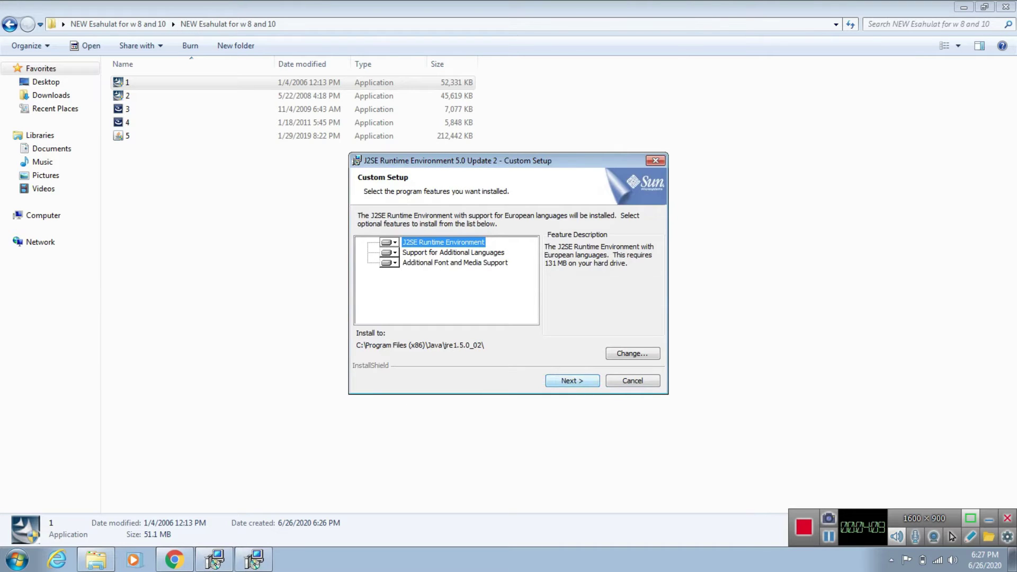
key(Return)
key(Return)
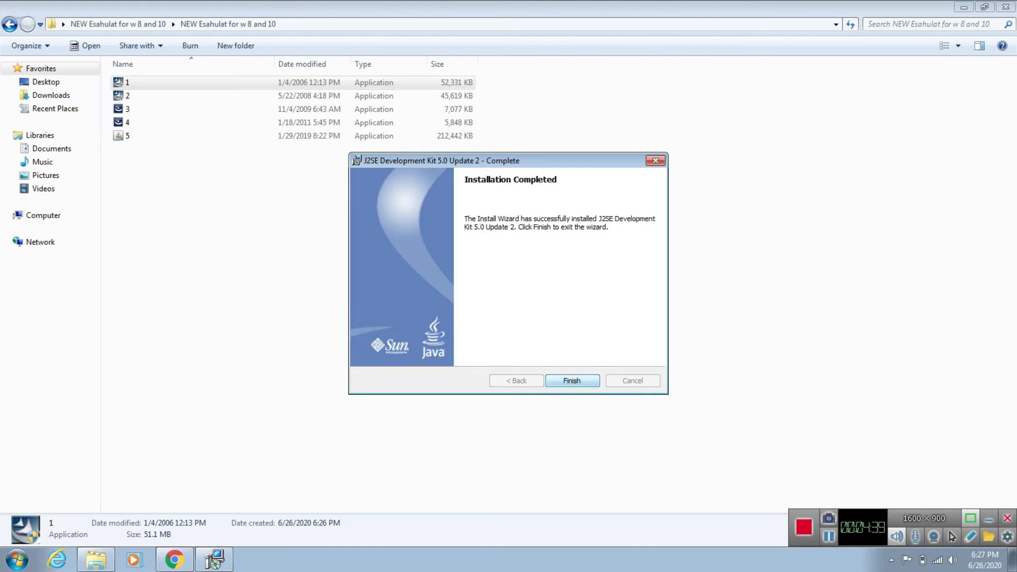
key(Return)
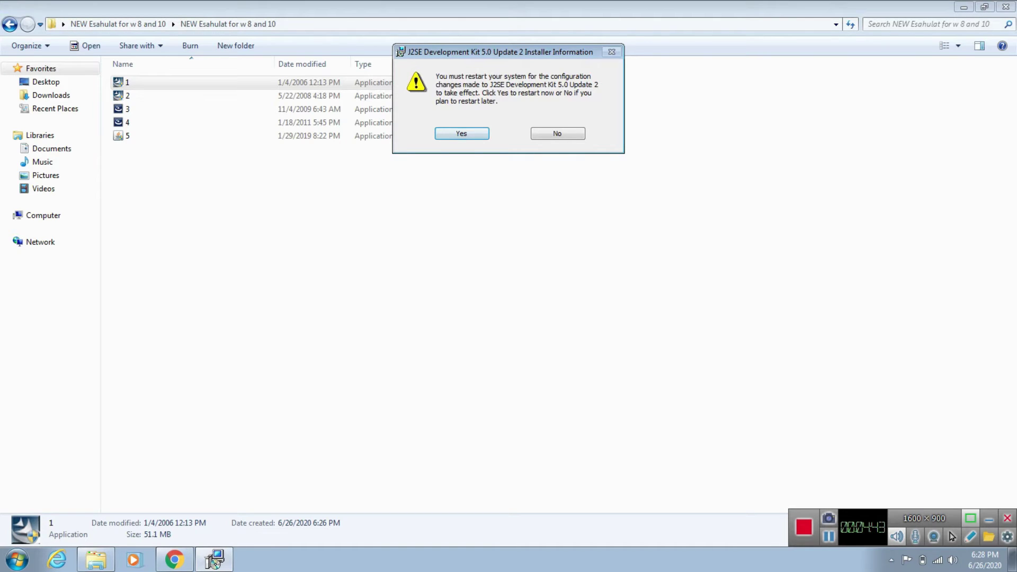
key(Escape)
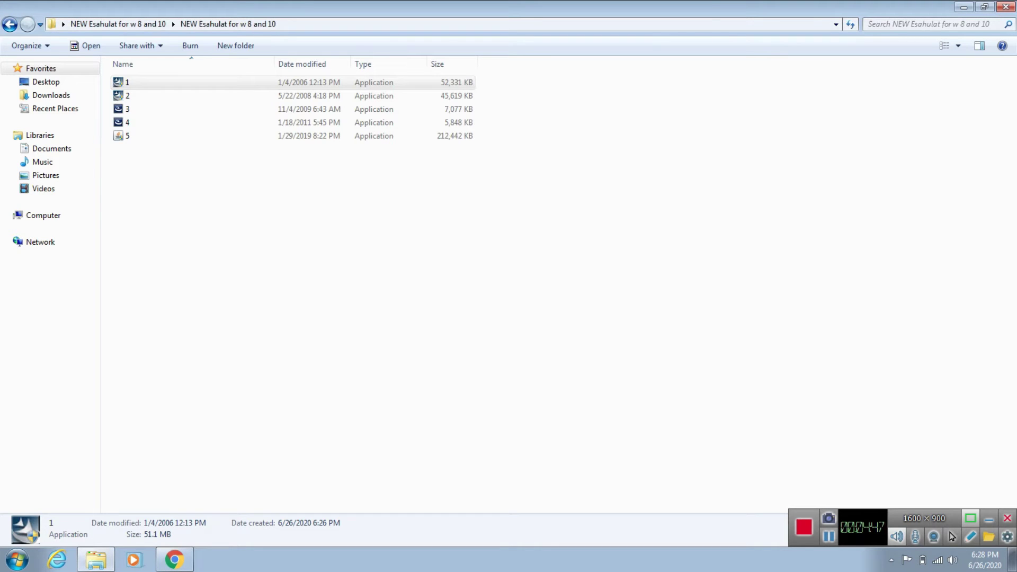
Step: Run setup file 2 and enter its password to reach the e-Sahulat InstallShield Wizard
click(127, 95)
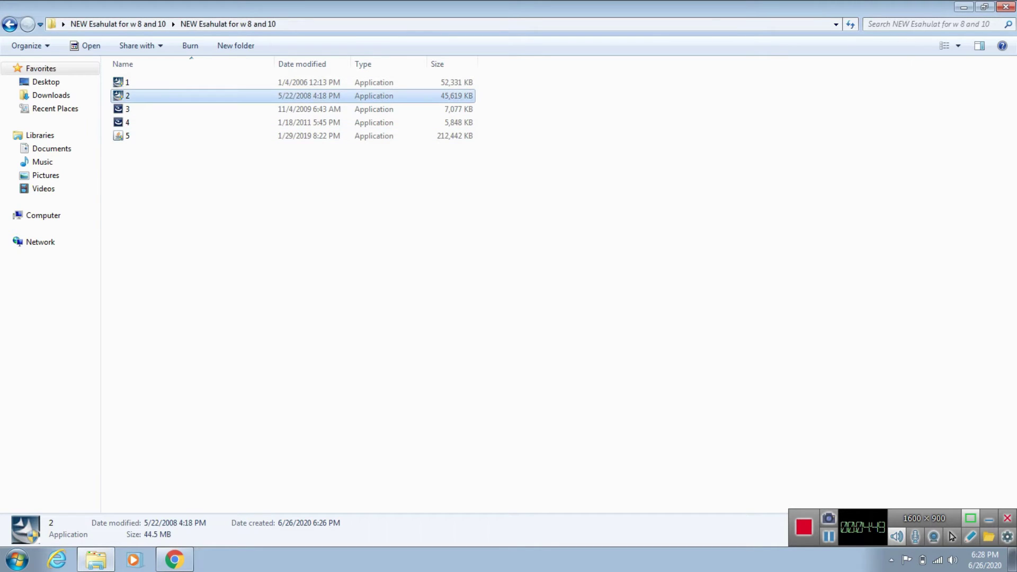
key(Return)
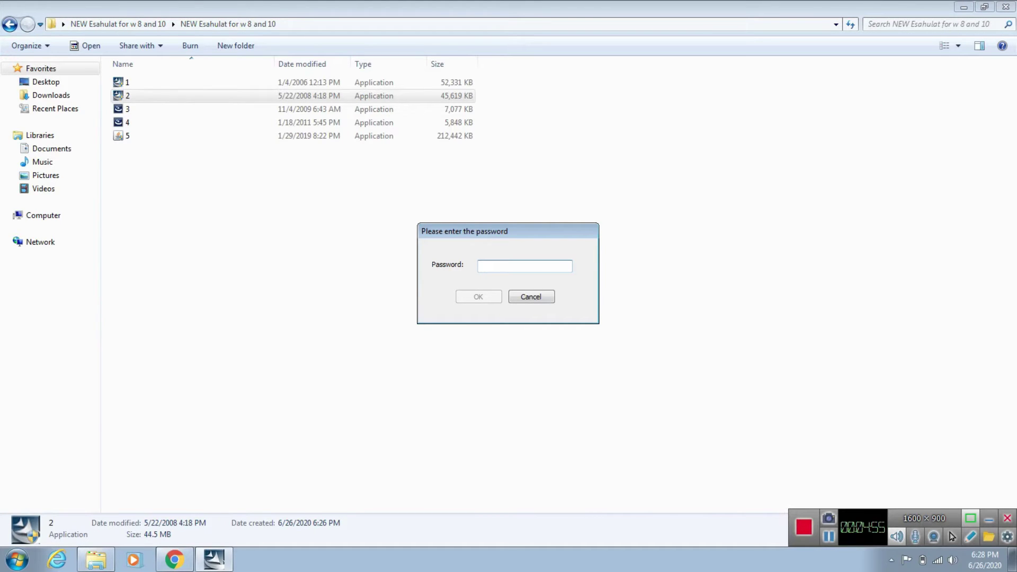
text(•••••)
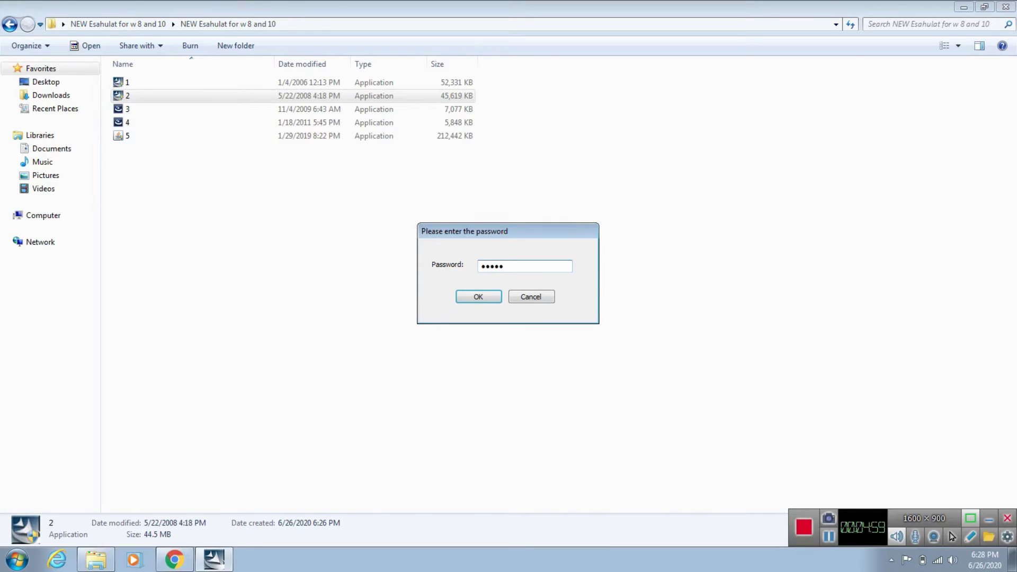
key(Return)
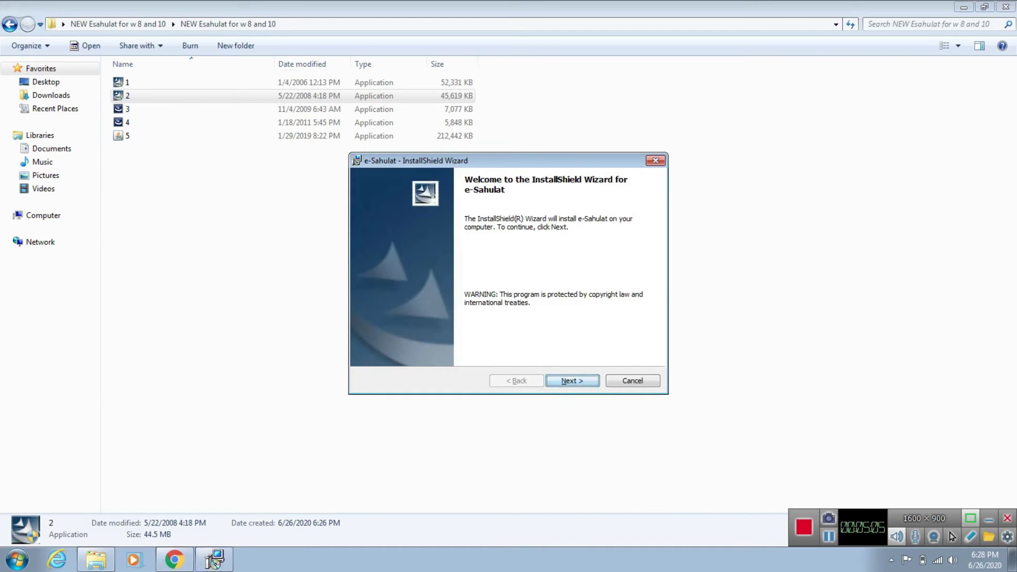
Step: Complete the e-Sahulat installation with default options, then select setup file 3
key(Return)
key(Return)
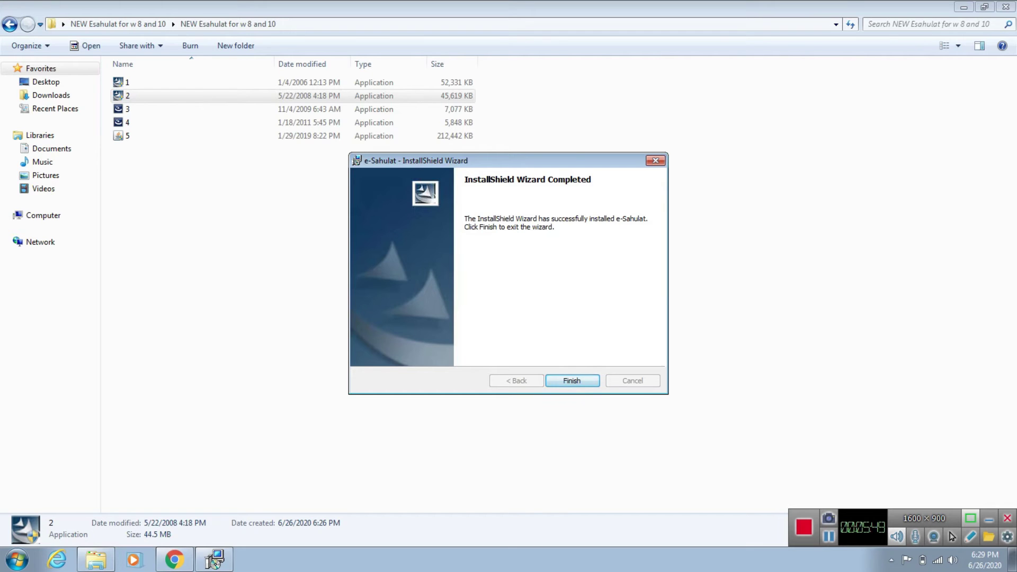
key(Return)
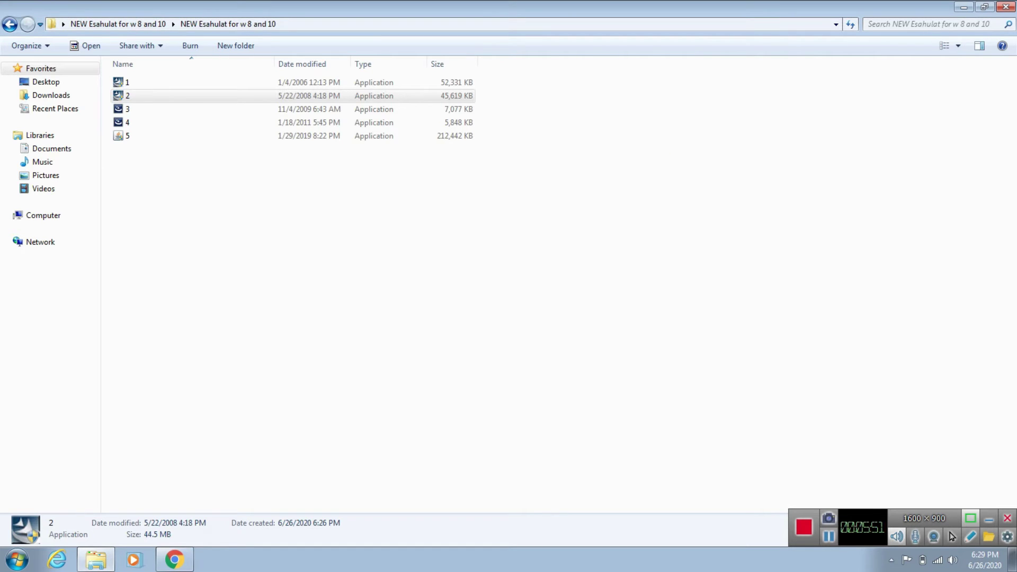
click(159, 109)
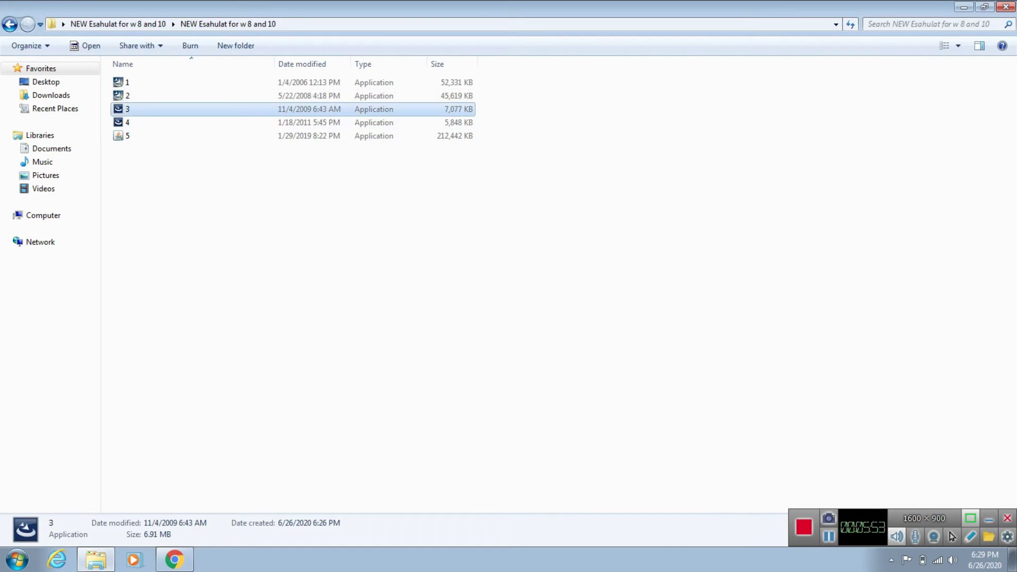
Step: Unlock setup file 3 with its password and install its e-Sahulat upgrade
text(•••••)
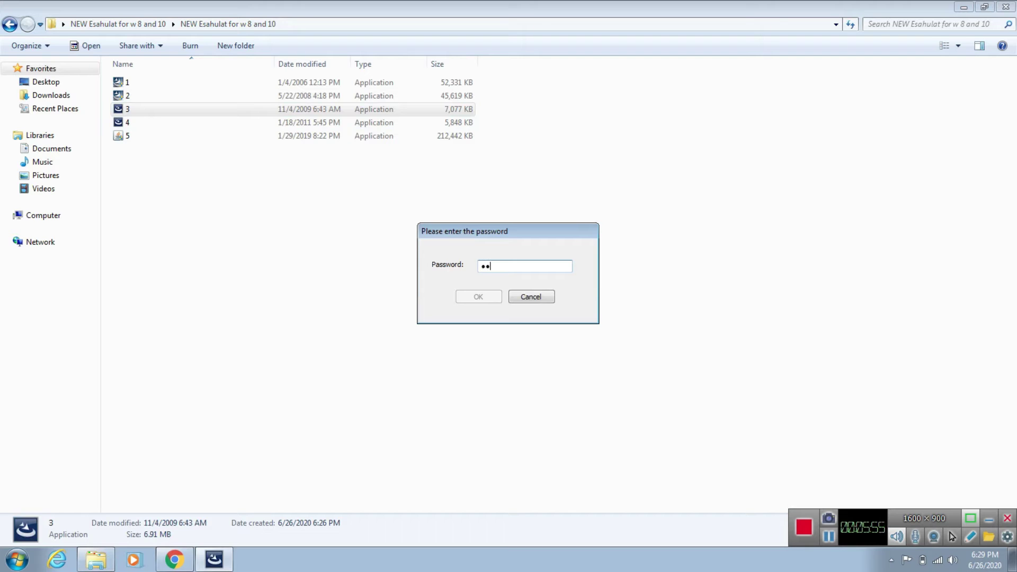
key(Return)
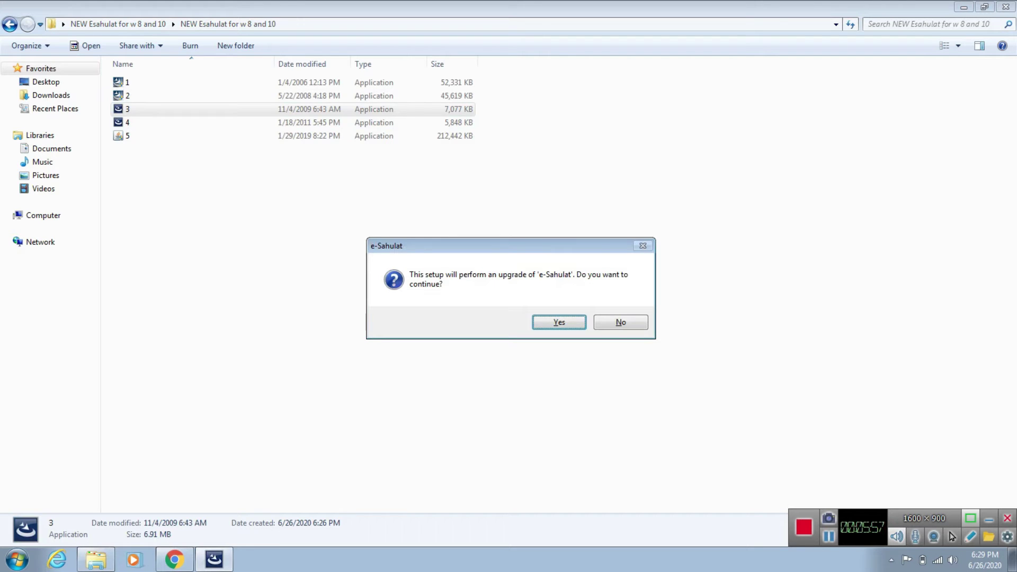
key(Return)
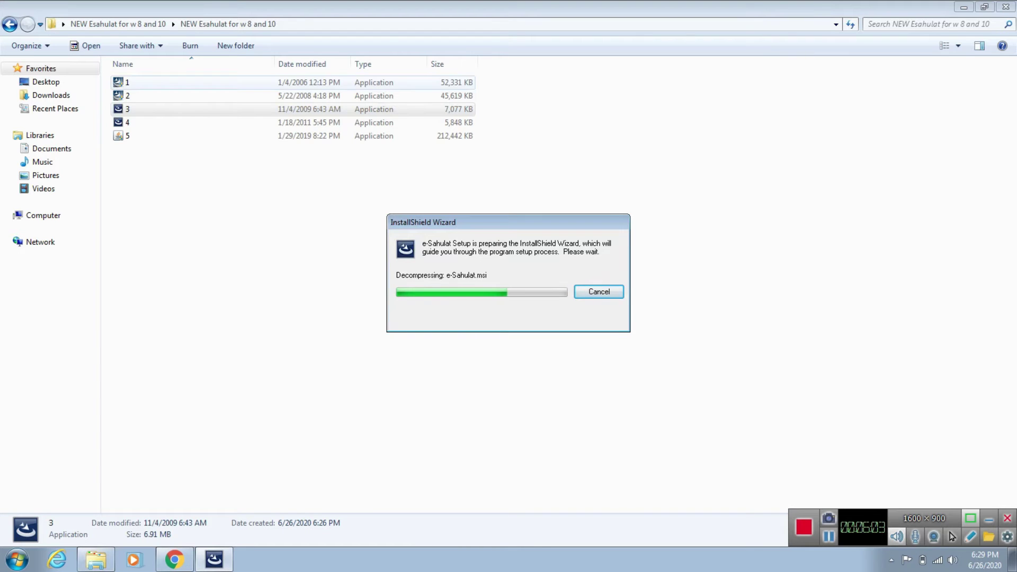
key(Return)
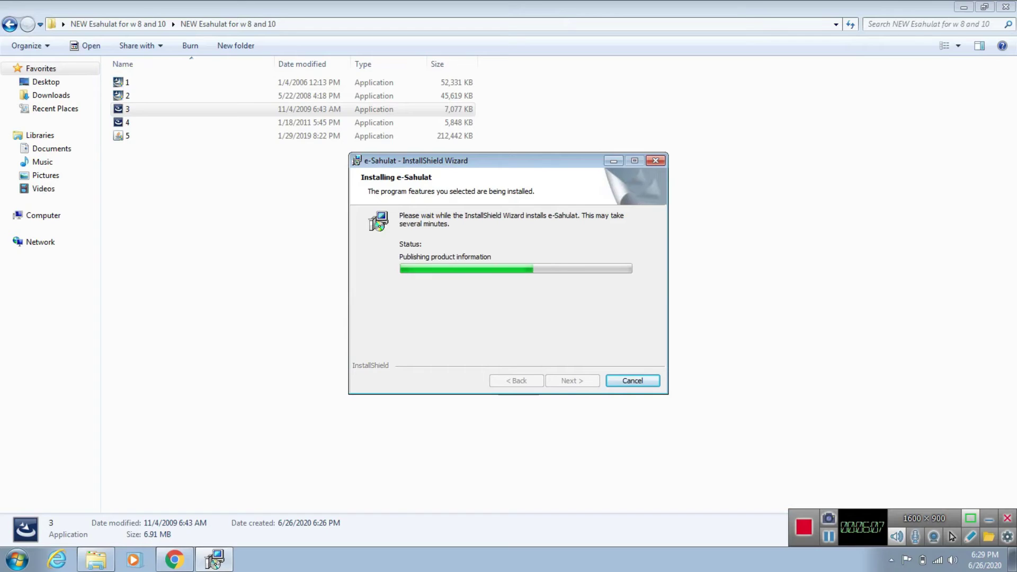
click(572, 380)
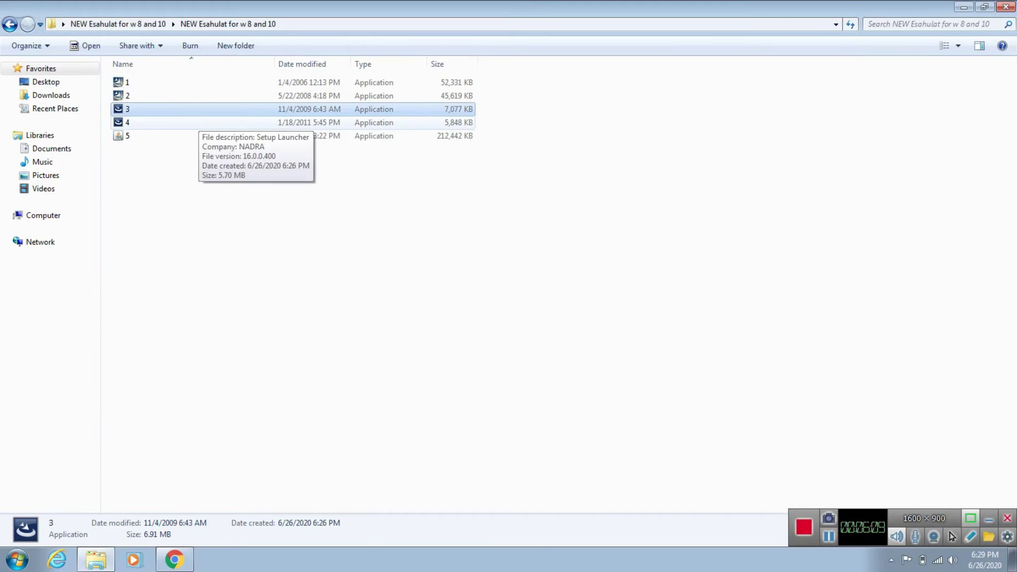
Step: Run setup file 4, unlock it, and install the second e-Sahulat upgrade
double_click(201, 122)
text(*****)
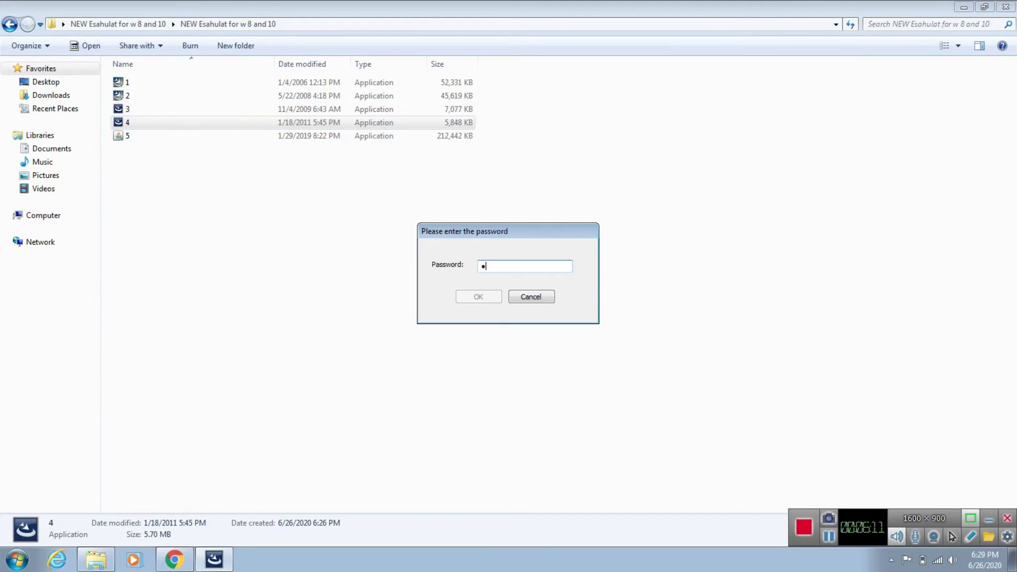
key(Return)
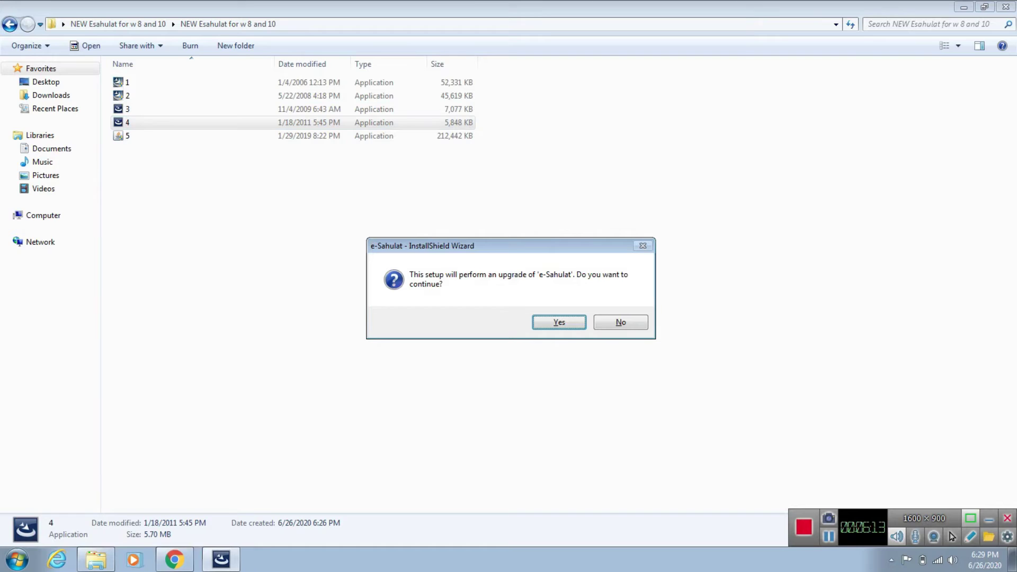
key(Return)
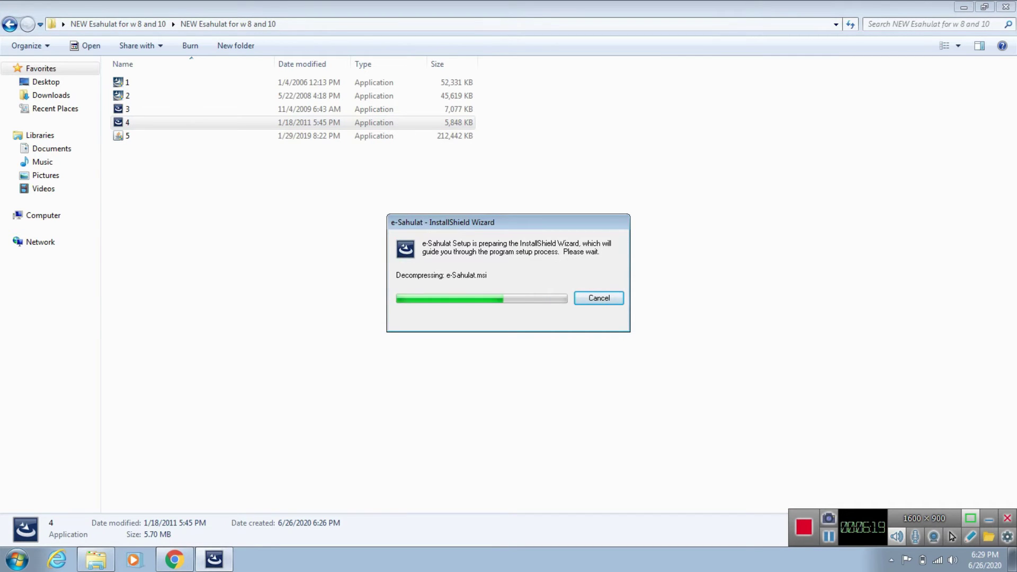
key(Return)
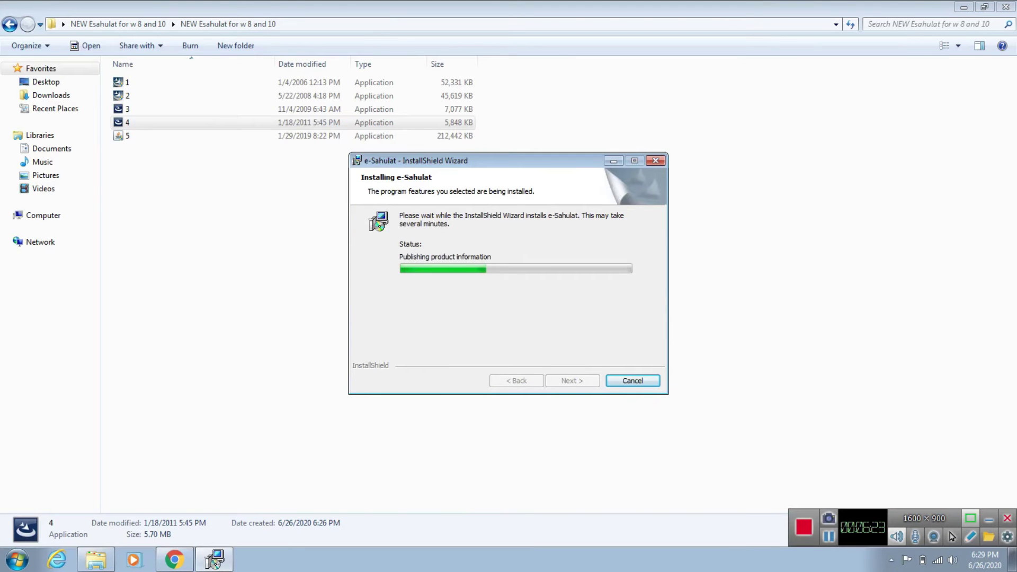
key(Return)
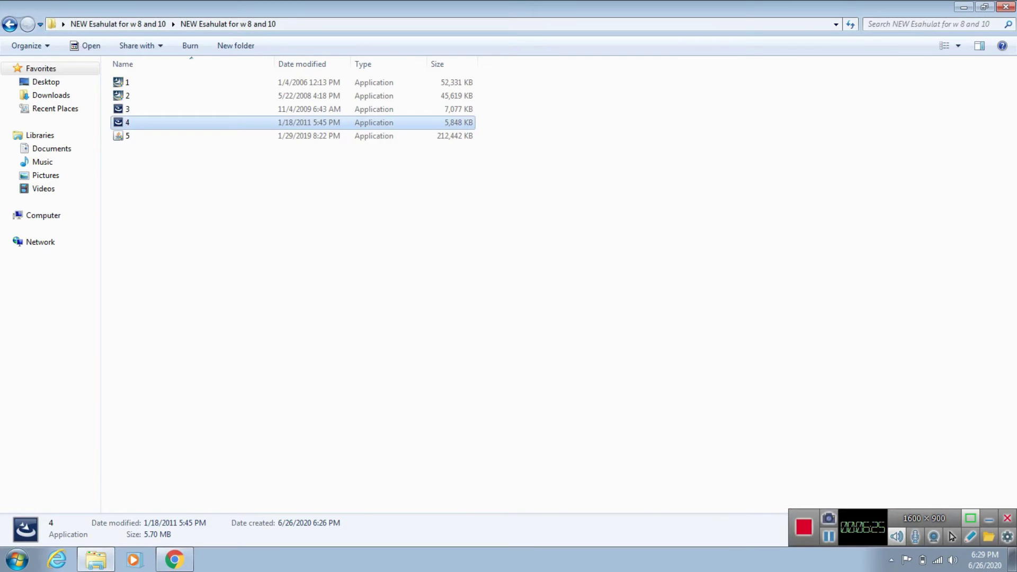
click(127, 137)
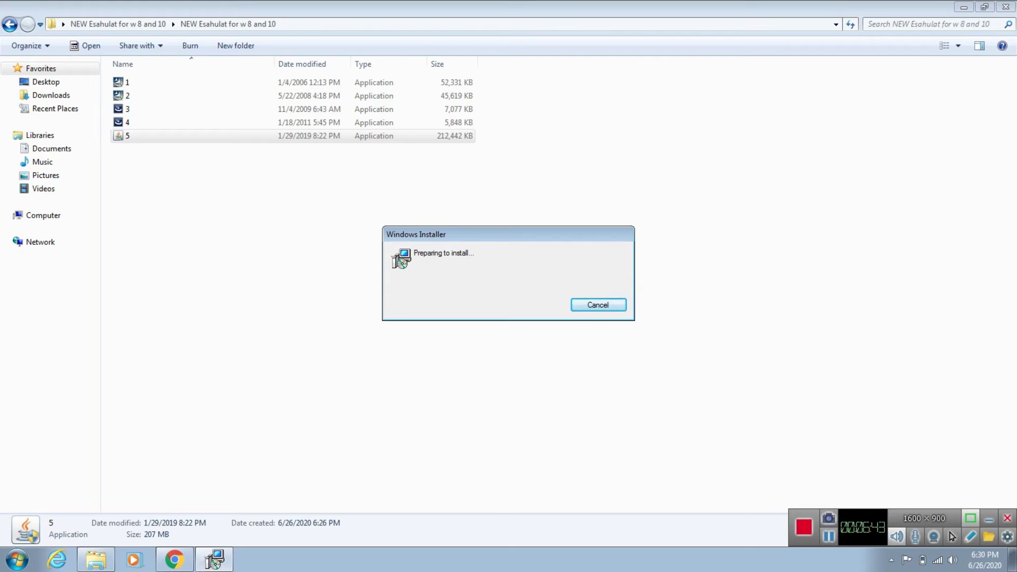
Step: Open Control Panel in Small icons view and go to Windows Update
click(18, 560)
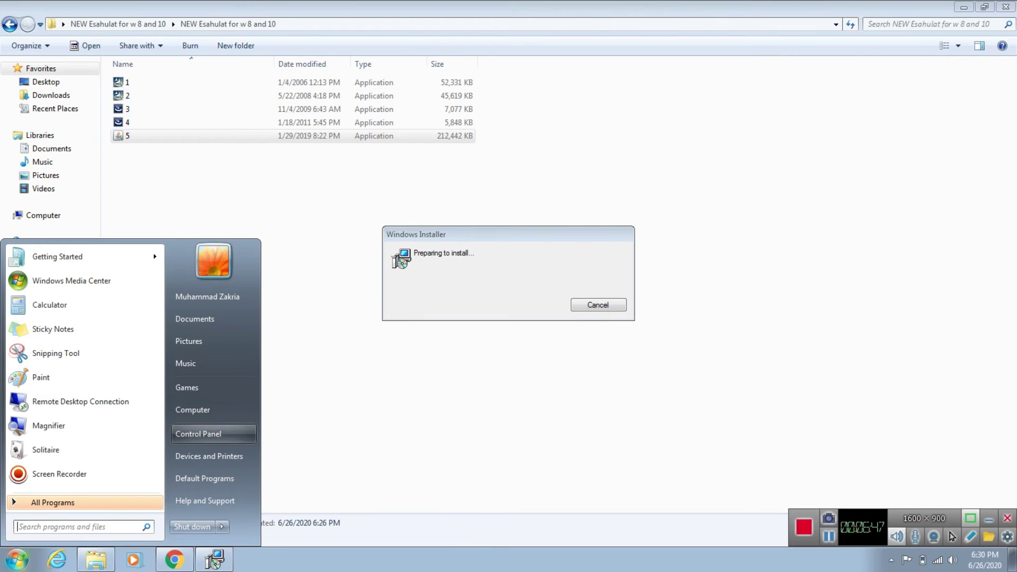
click(201, 434)
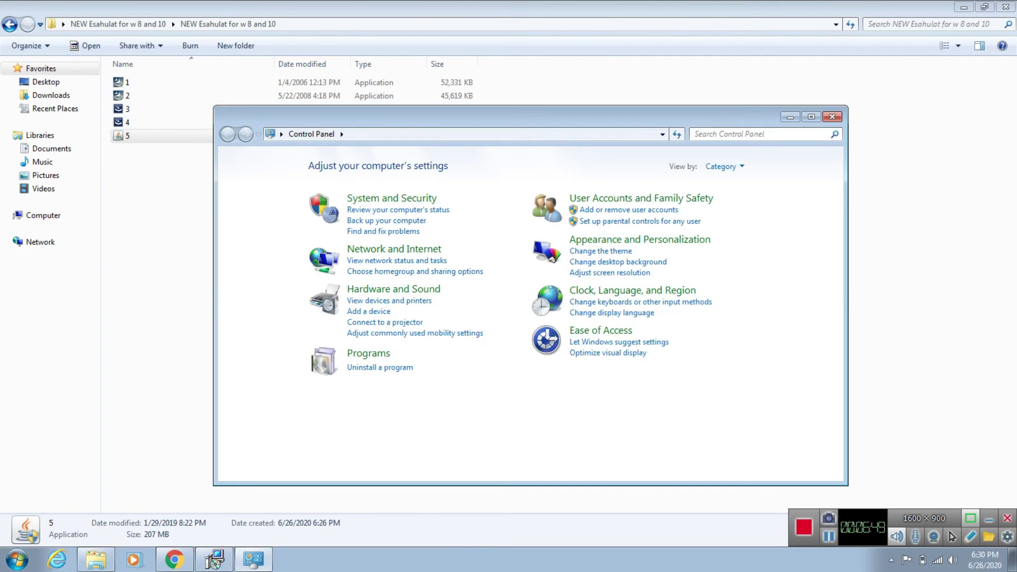
click(722, 167)
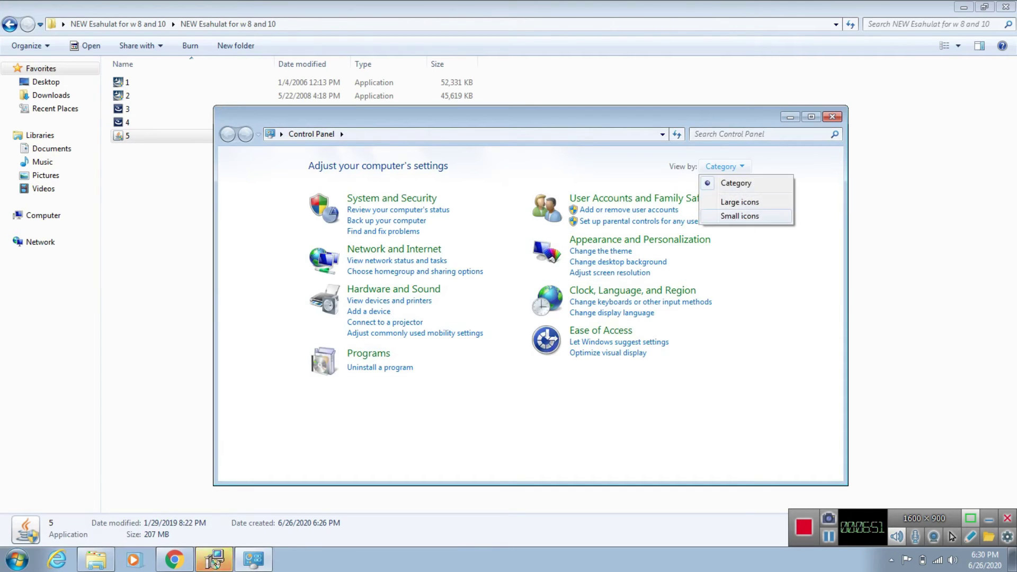
click(740, 215)
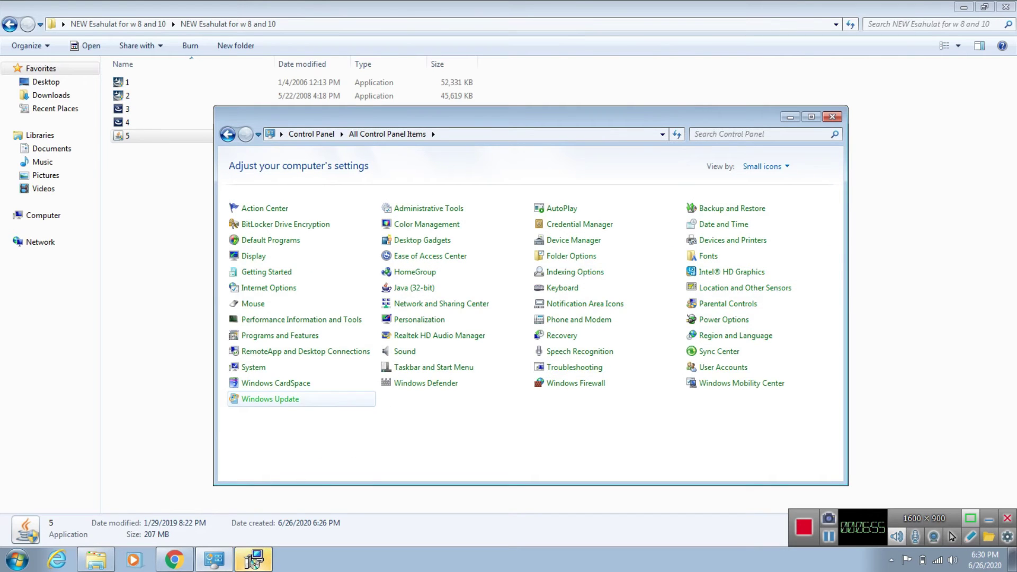
click(270, 399)
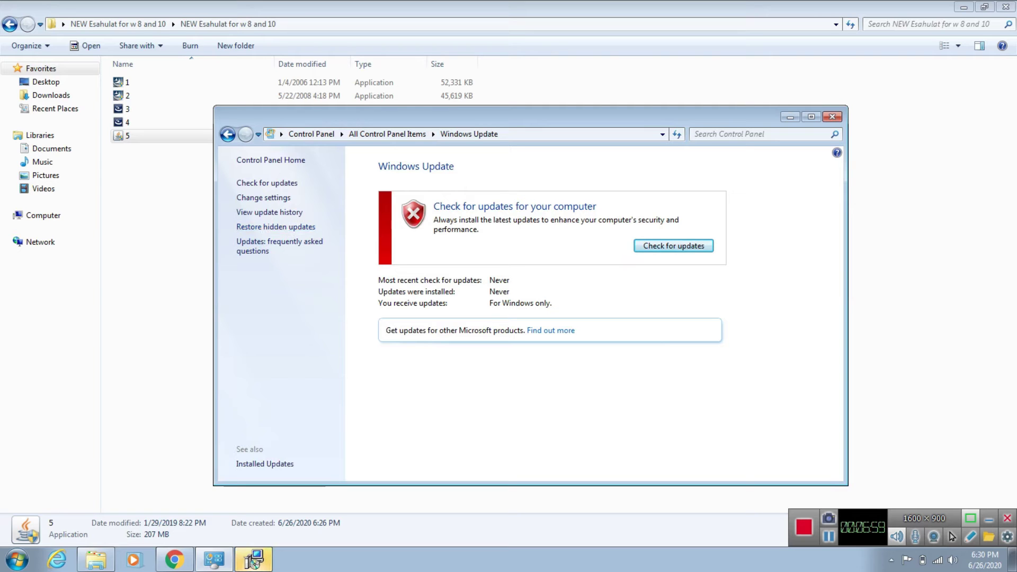
Step: Set updates to Never check, allow all users to install updates, and close Control Panel
click(263, 197)
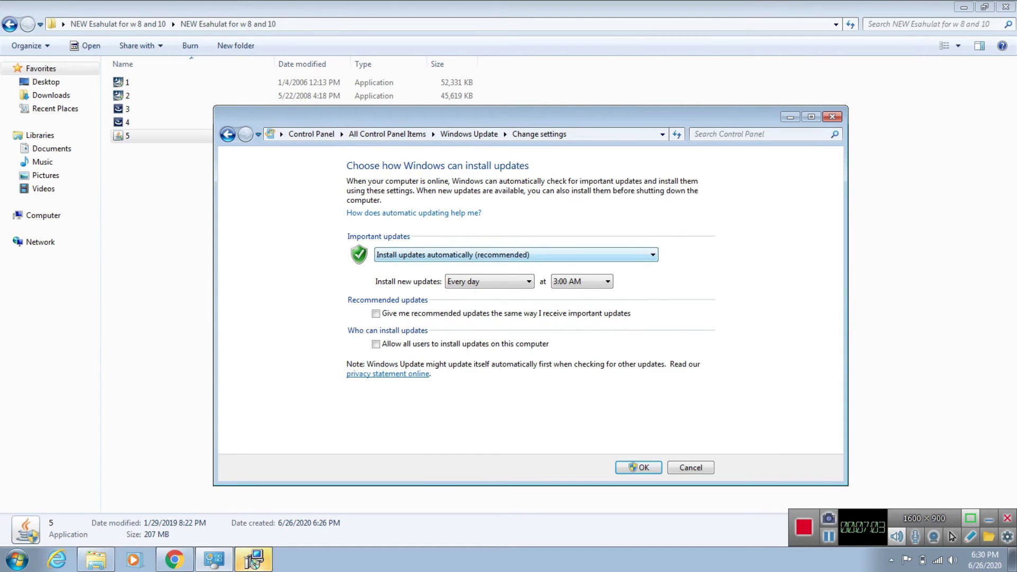
click(516, 255)
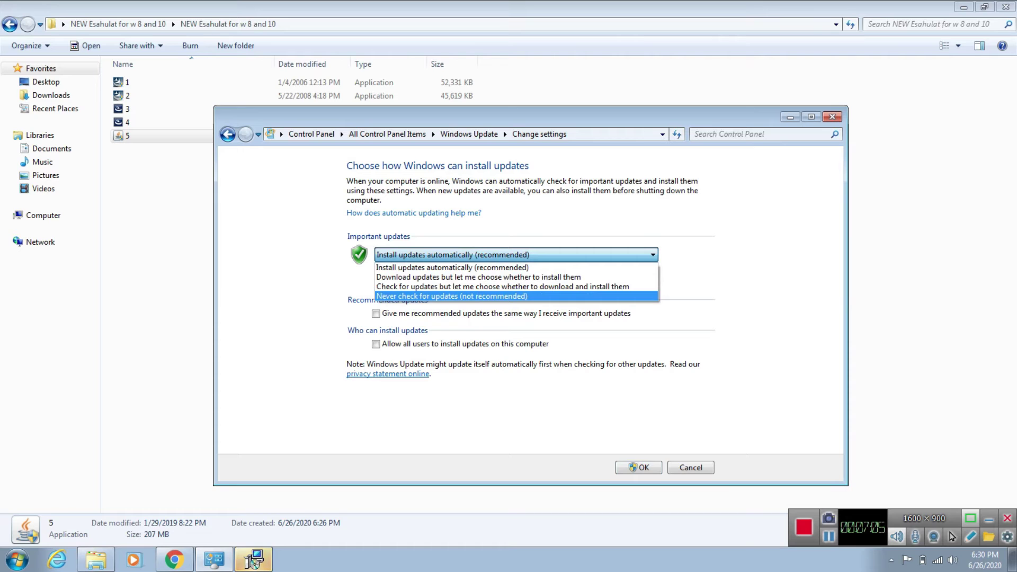
click(516, 296)
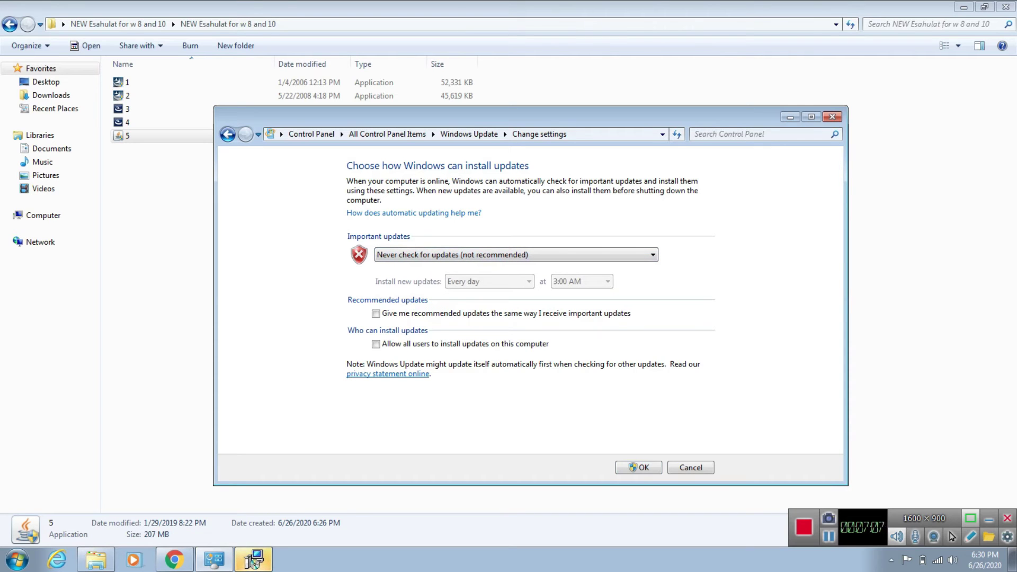
click(375, 343)
click(638, 467)
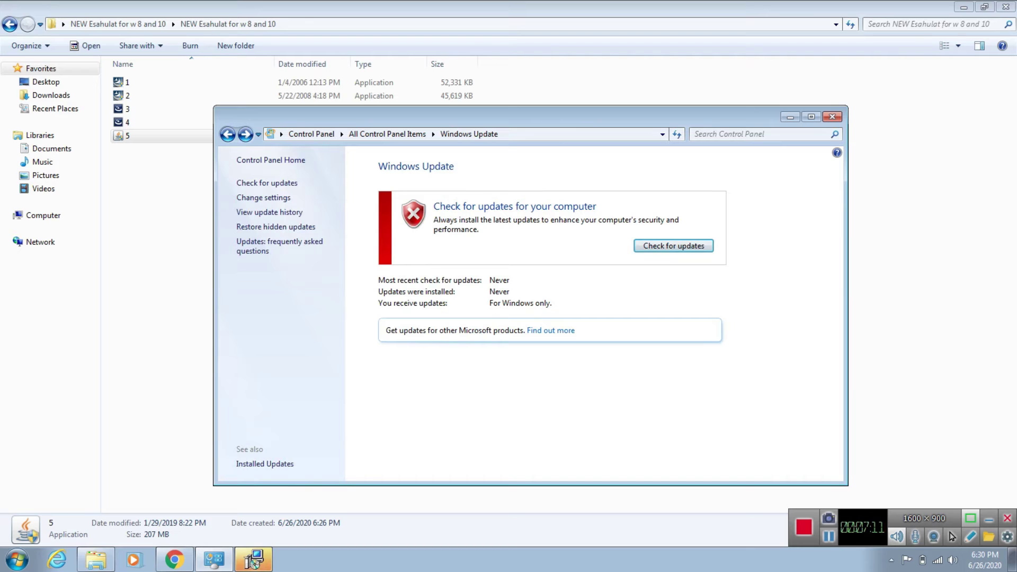
click(832, 117)
key(Return)
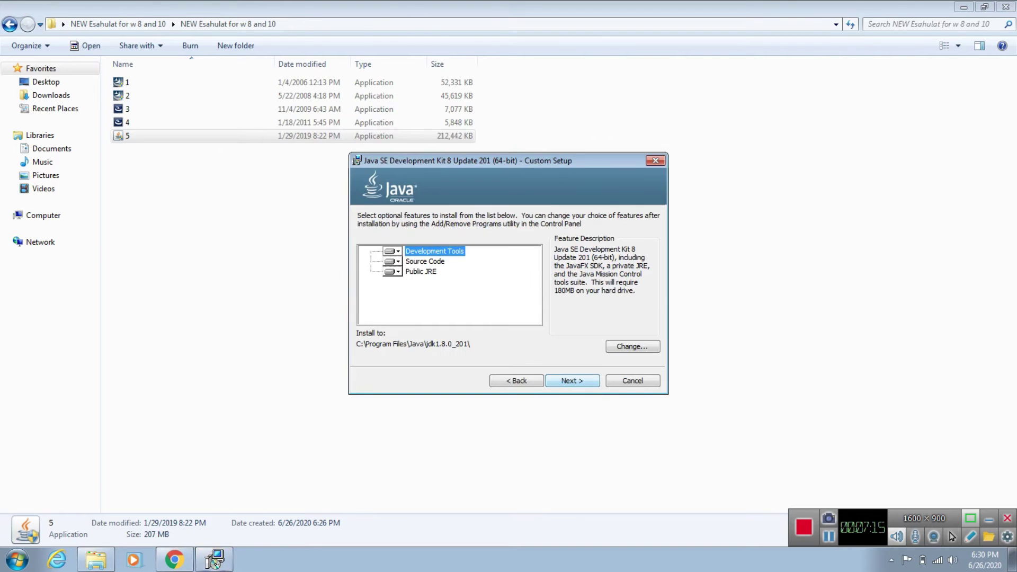
Step: Install JDK 8 Update 201 (64-bit) with default features and install folder, then close the installer
key(Return)
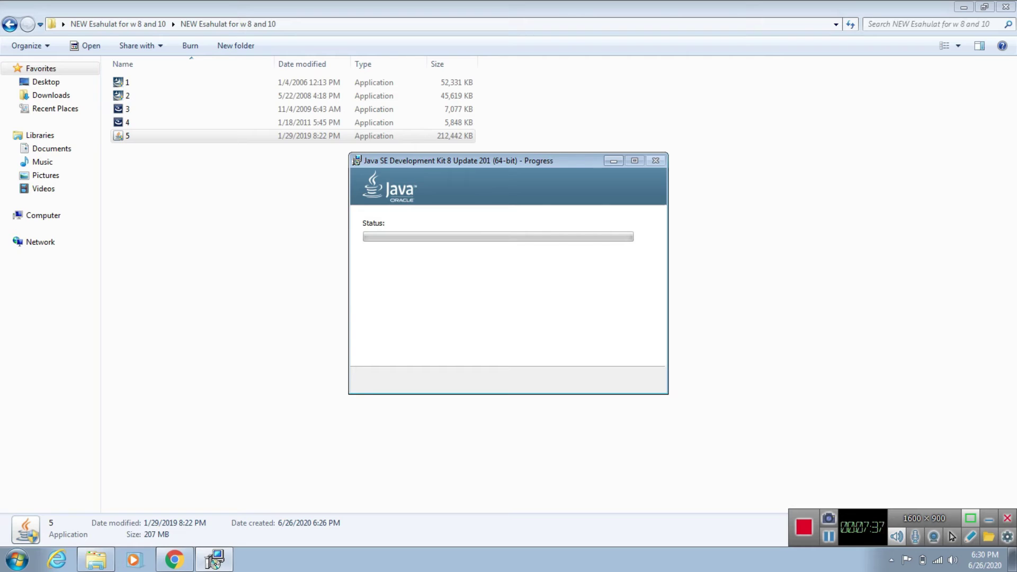
key(Return)
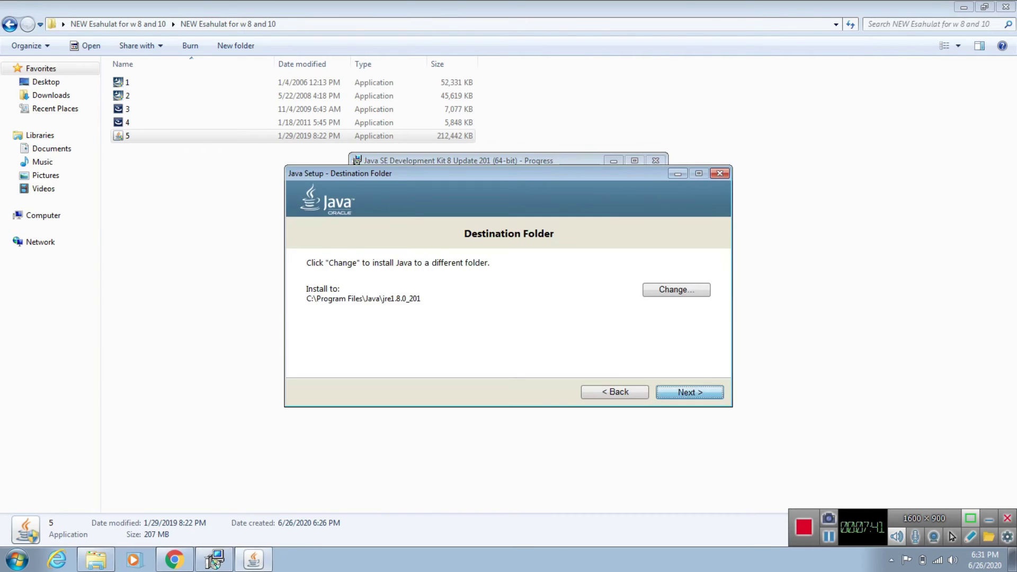
key(Return)
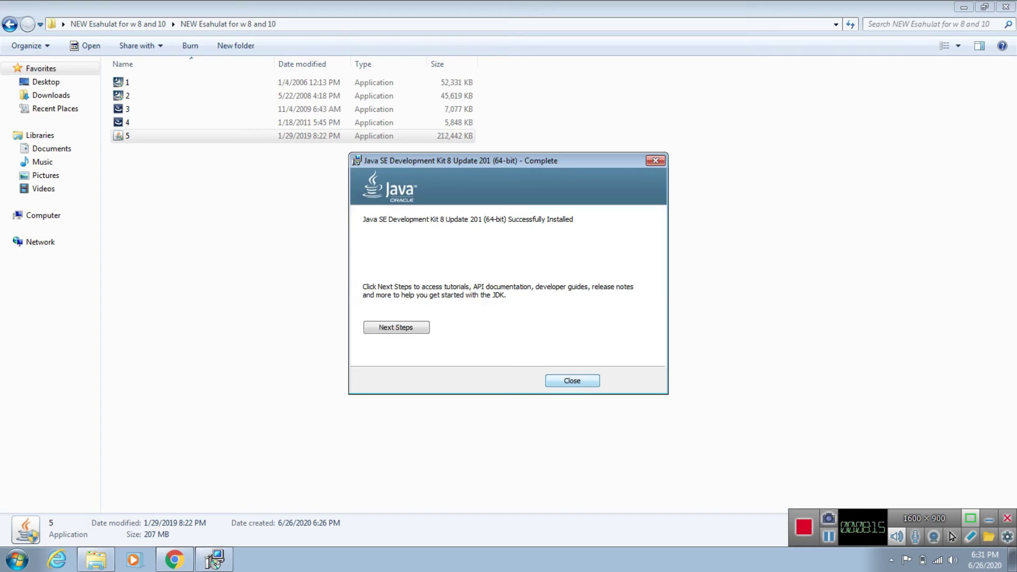
click(572, 381)
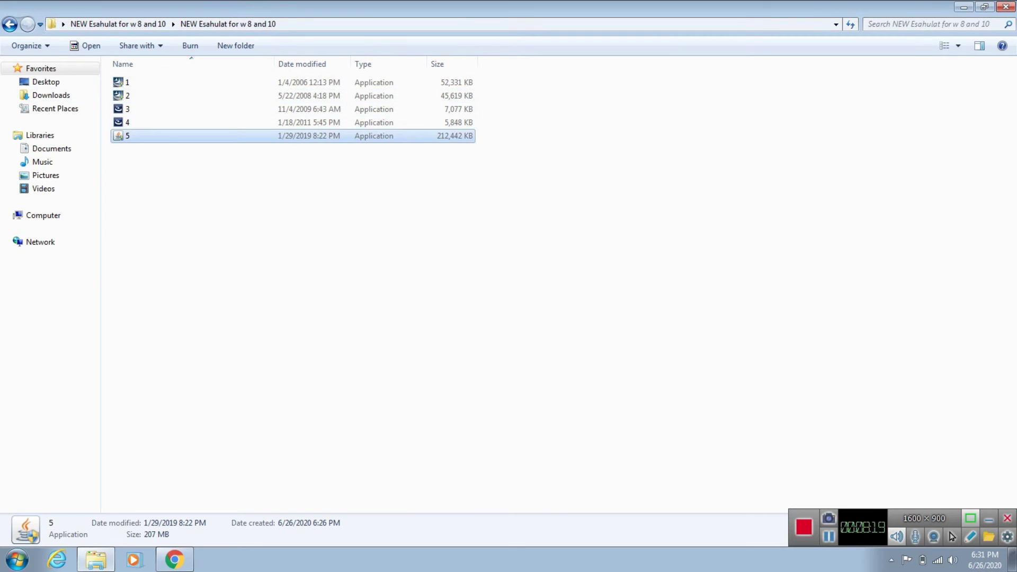
Step: Close the NEW Esahulat window and arrange its archive and folder along the desktop's top row
click(1006, 6)
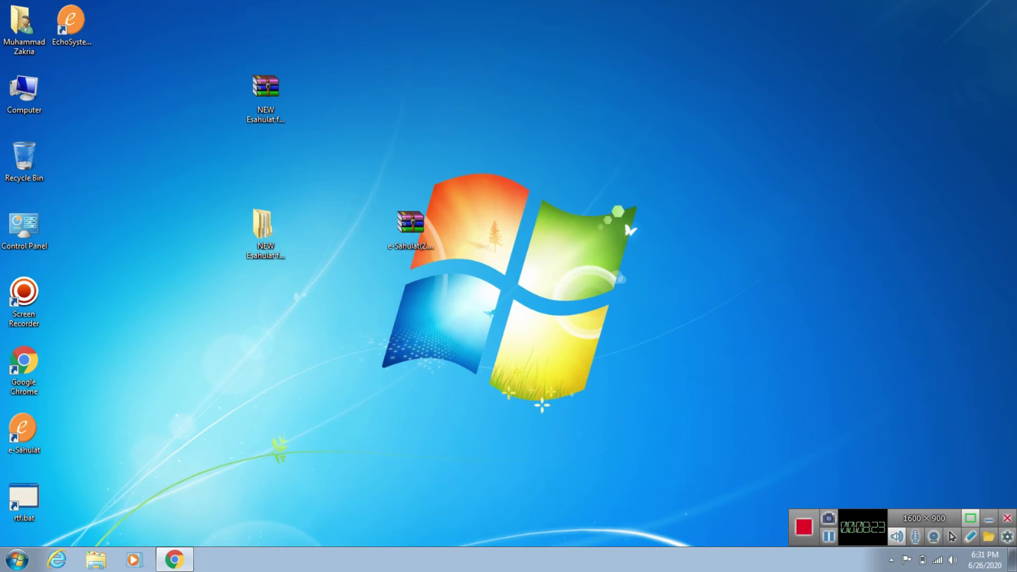
drag(303, 163, 263, 70)
drag(265, 225, 362, 90)
drag(266, 88, 265, 19)
drag(362, 90, 363, 22)
click(392, 122)
double_click(23, 91)
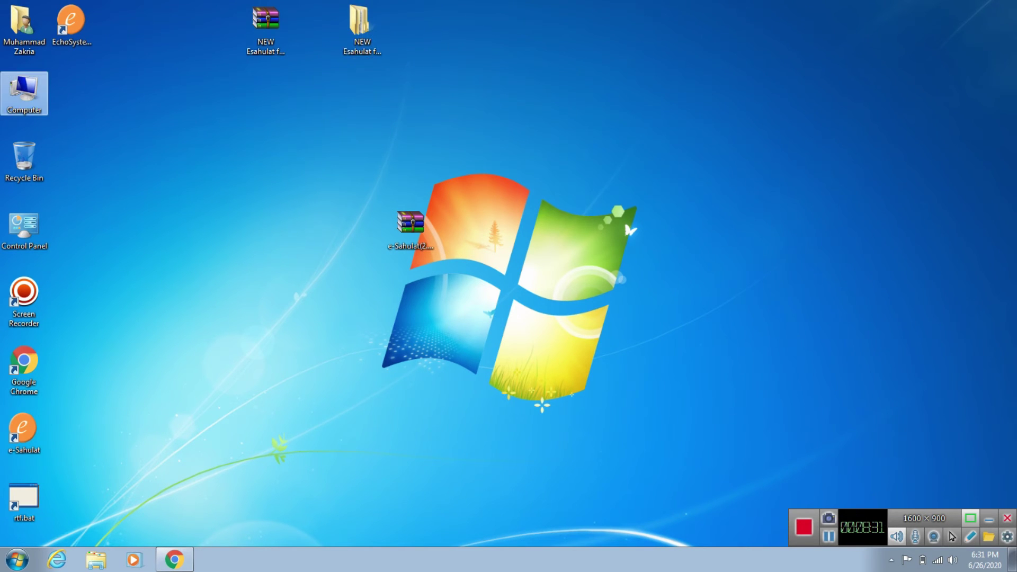
double_click(339, 94)
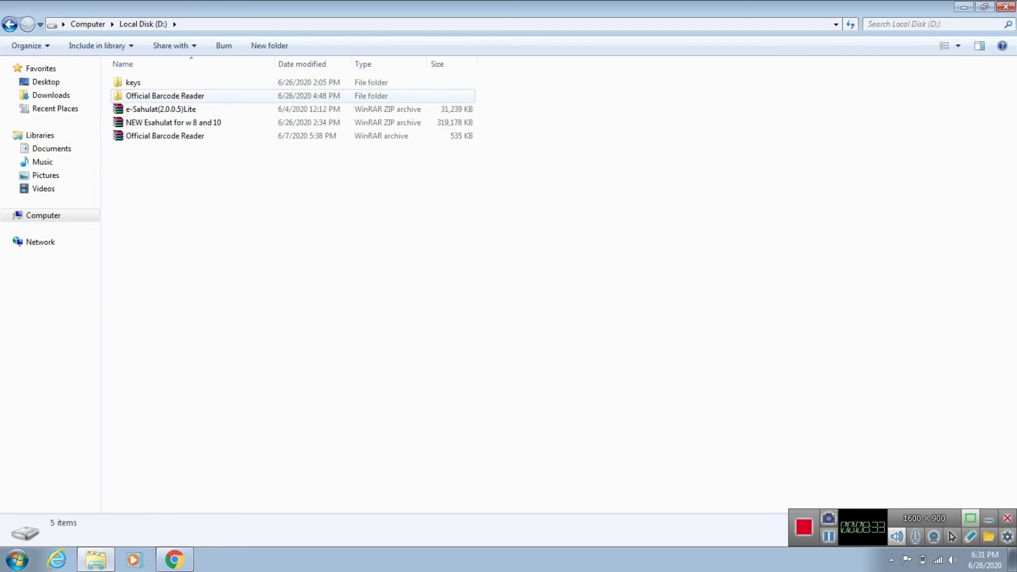
double_click(133, 82)
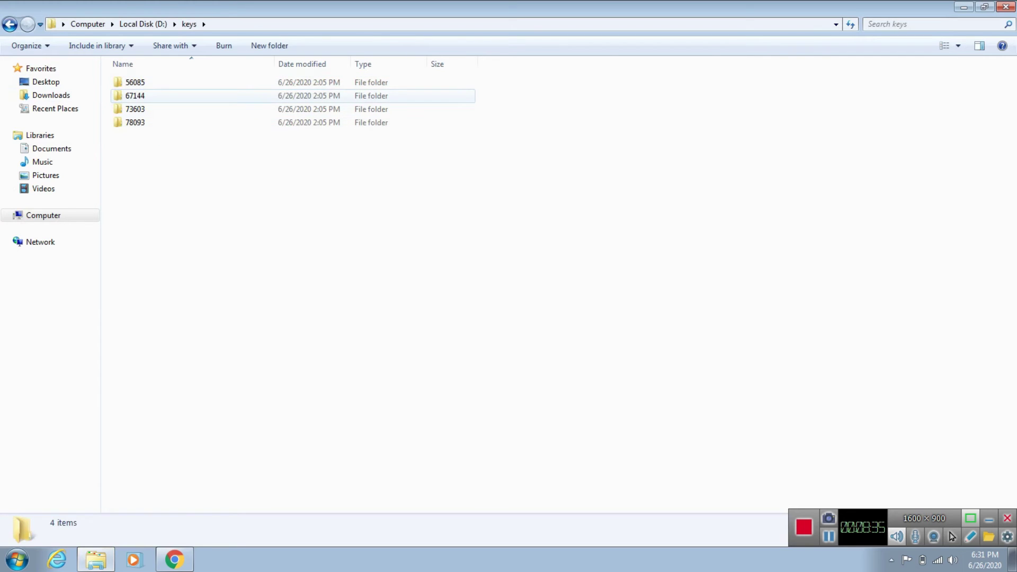
double_click(135, 96)
drag(146, 123, 138, 81)
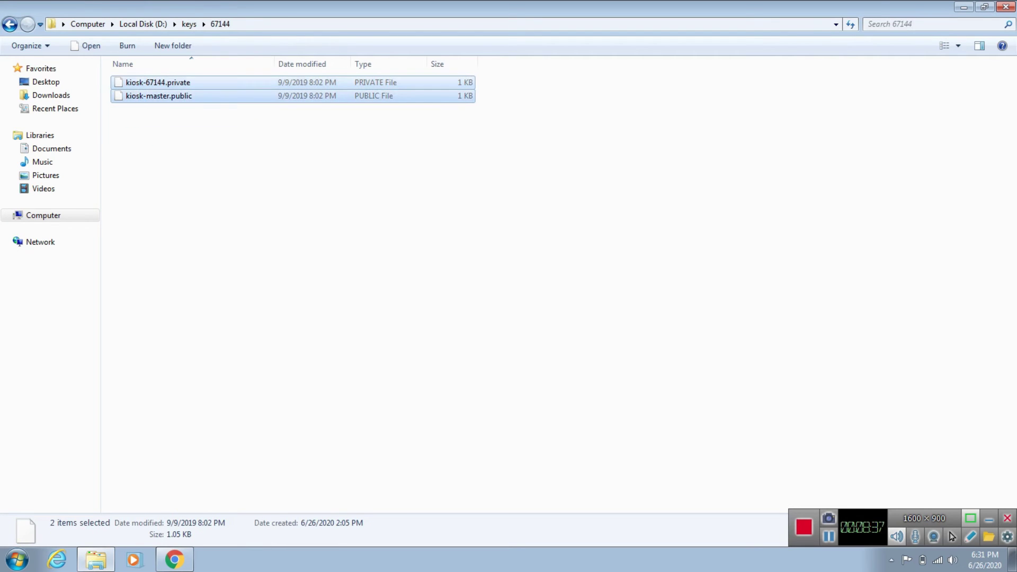
right_click(144, 96)
click(158, 199)
click(1006, 7)
Step: Paste the two key files into the empty C:\kiosk\keys folder and close it
double_click(24, 93)
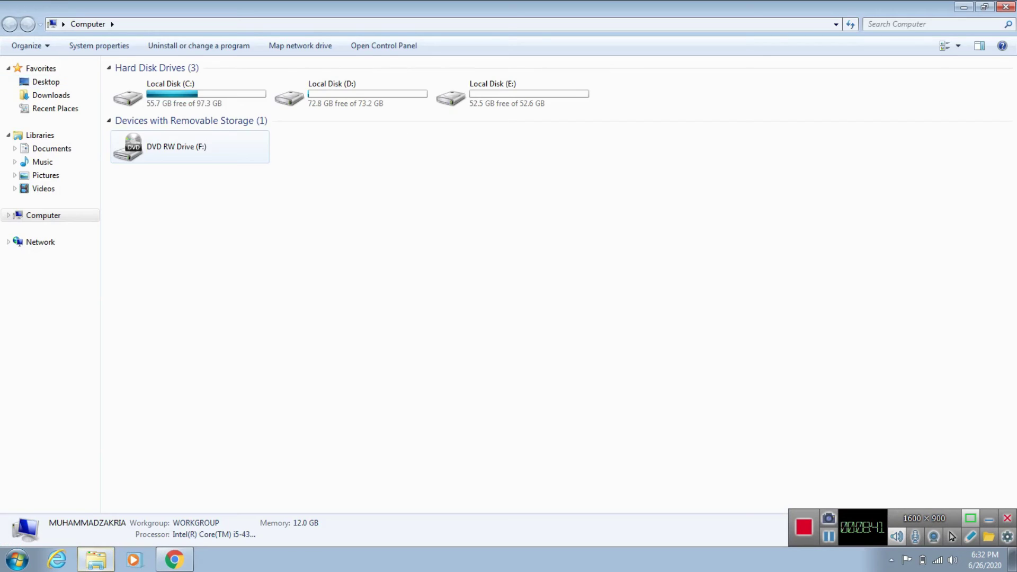
double_click(157, 95)
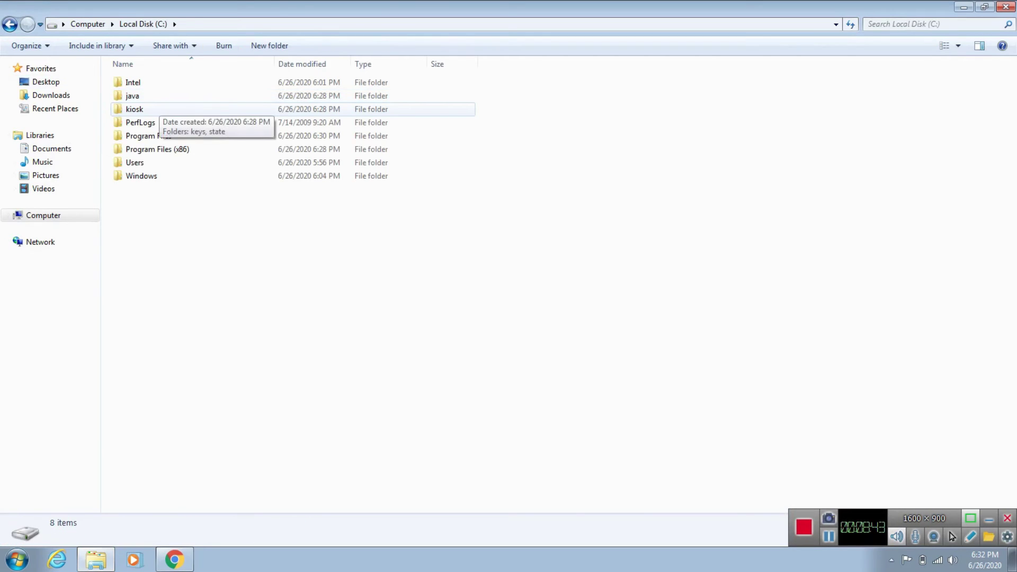
double_click(151, 109)
double_click(151, 82)
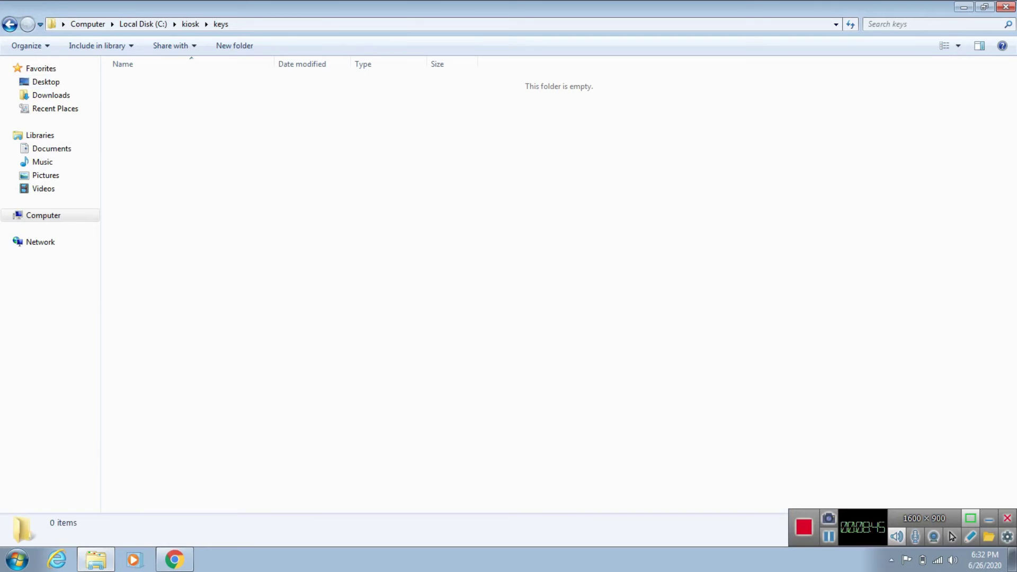
right_click(159, 120)
click(188, 211)
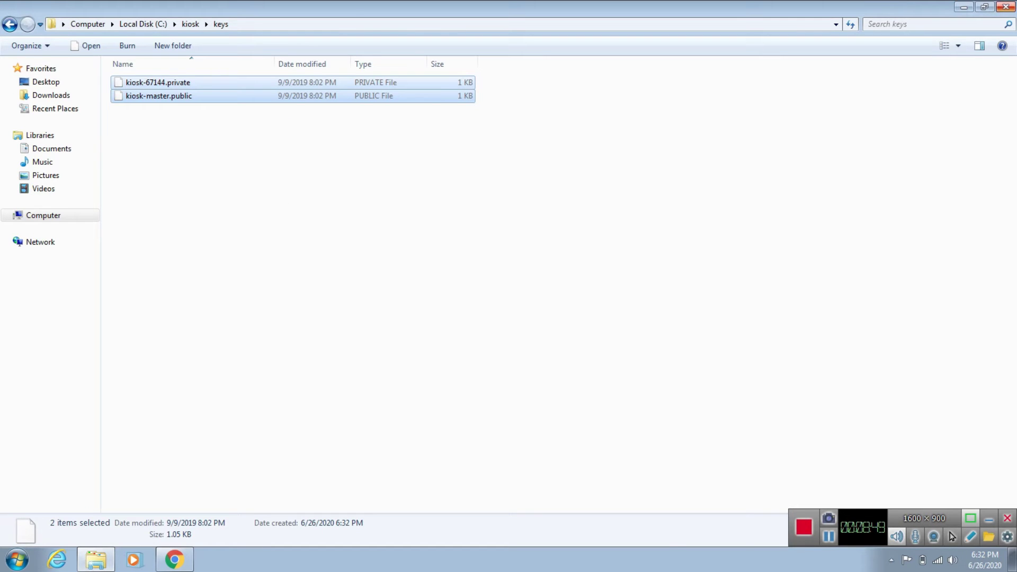
click(1005, 7)
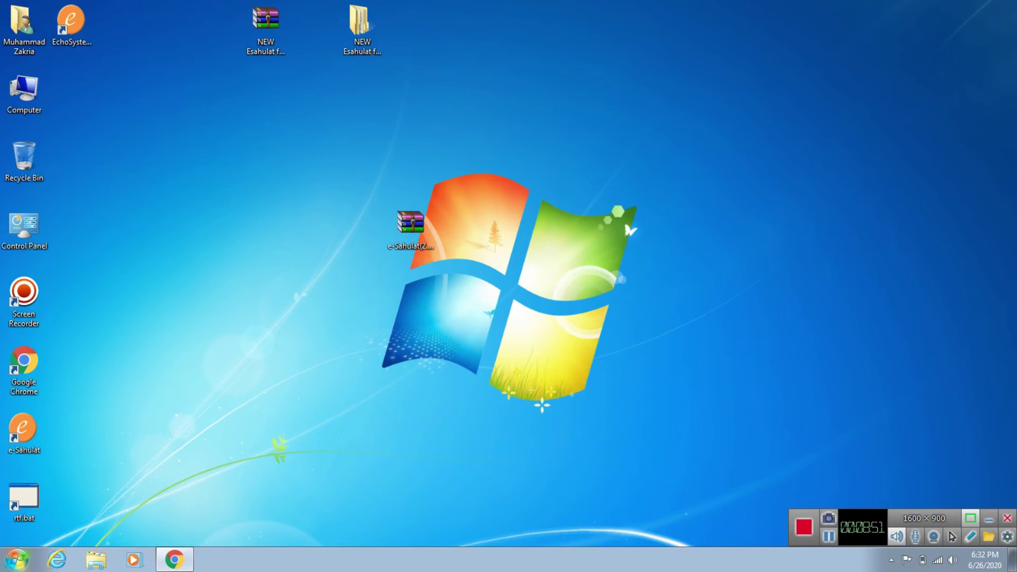
Step: Open Control Panel from Start and switch its view to Category
click(18, 559)
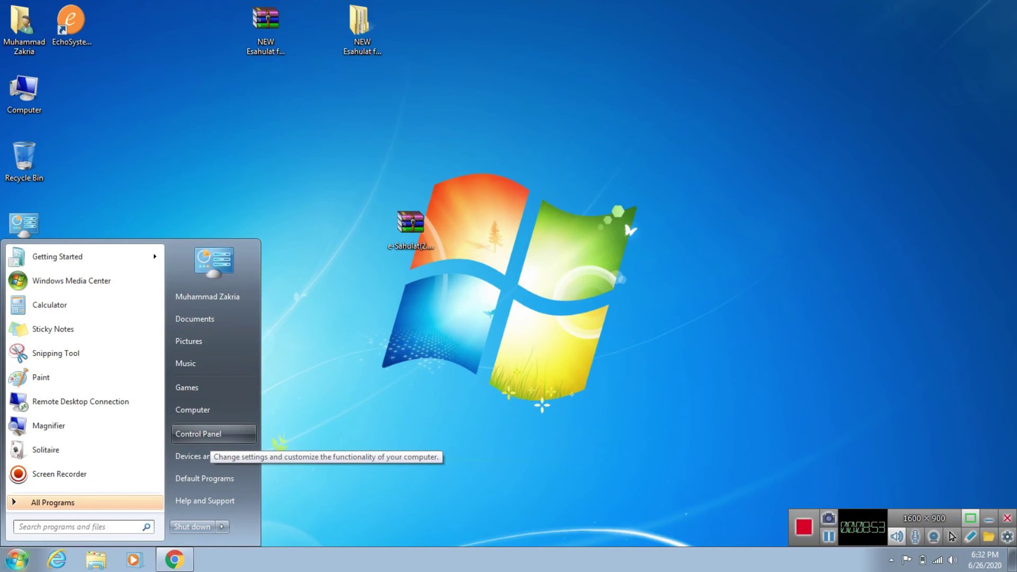
click(198, 434)
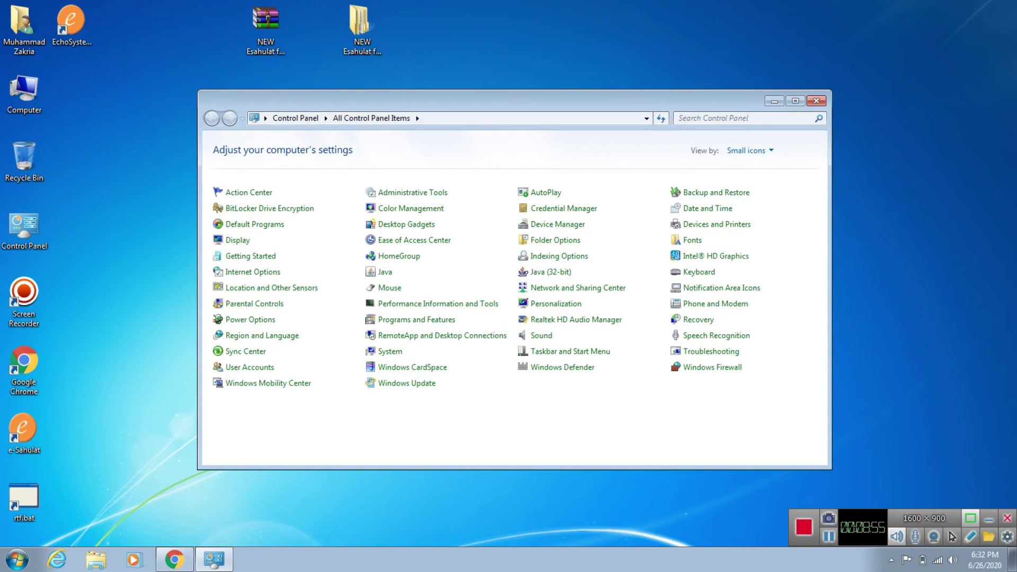
click(747, 150)
click(757, 167)
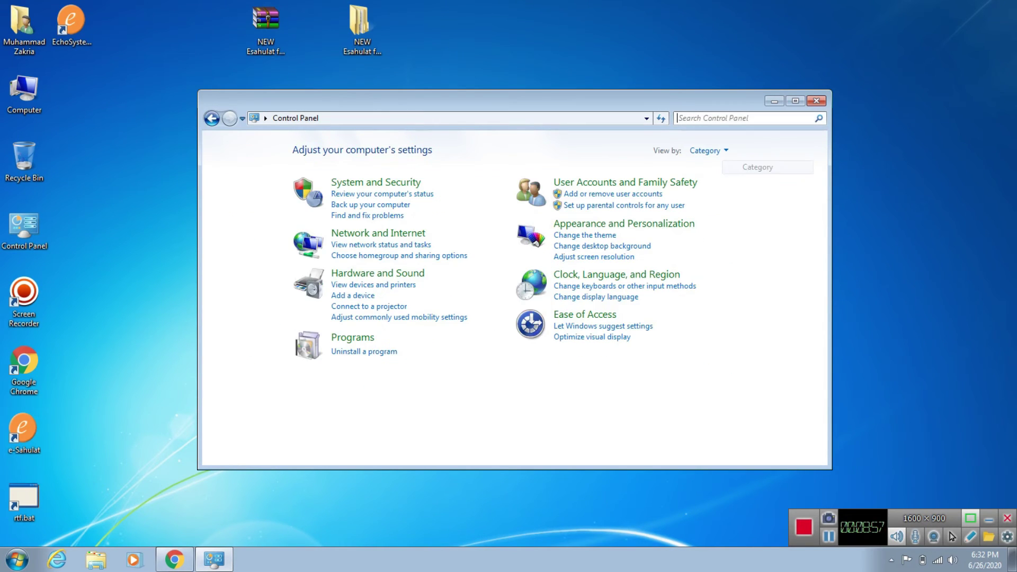
Step: Uninstall e-Sahulat from Programs and Features and close the window
click(364, 351)
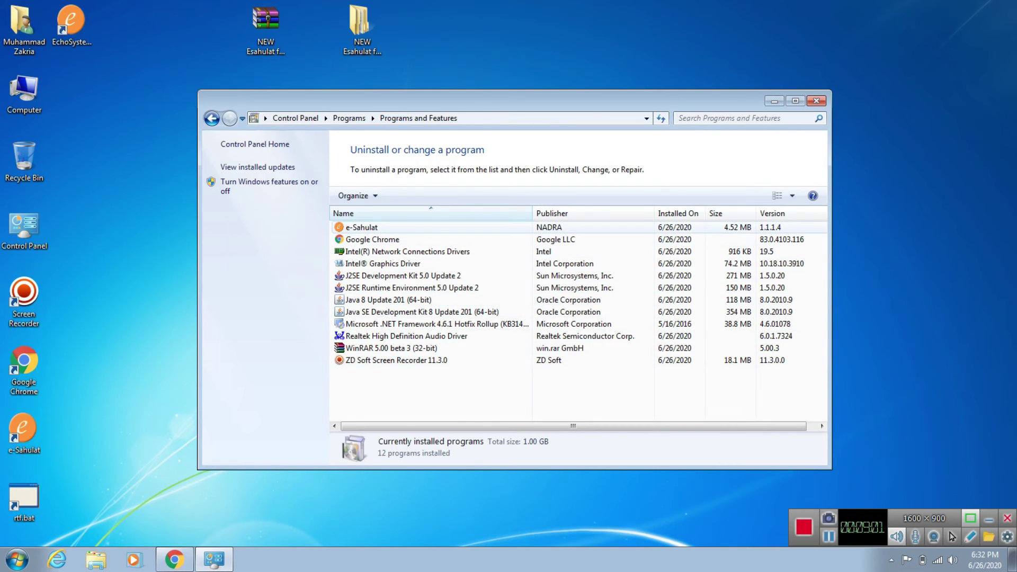
right_click(348, 226)
click(365, 232)
click(373, 278)
click(571, 277)
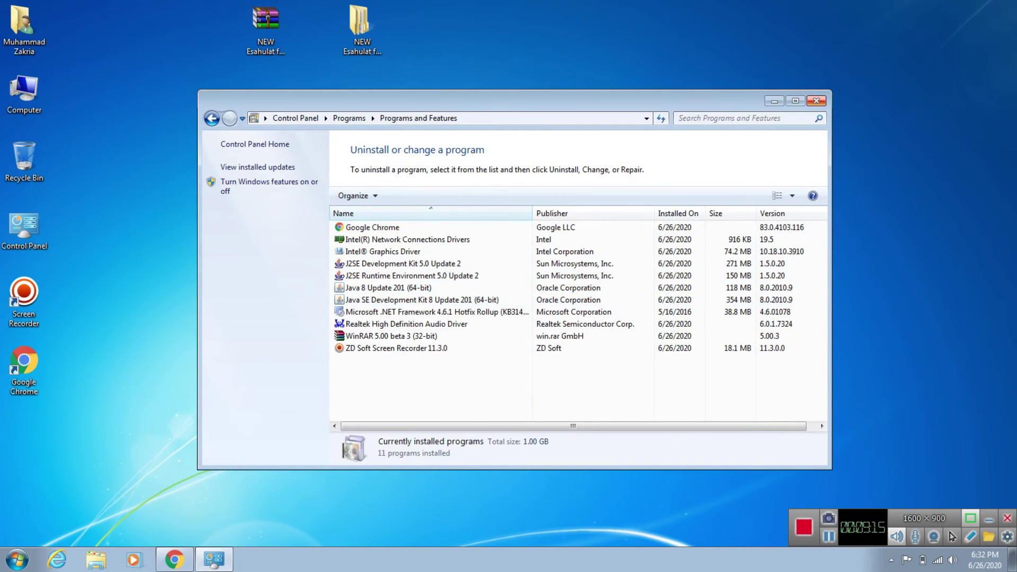
click(816, 101)
click(411, 225)
Step: Extract the e-Sahulat(2.0.0.5)Lite archive and place the new folder beside it on the desktop
drag(411, 225, 461, 154)
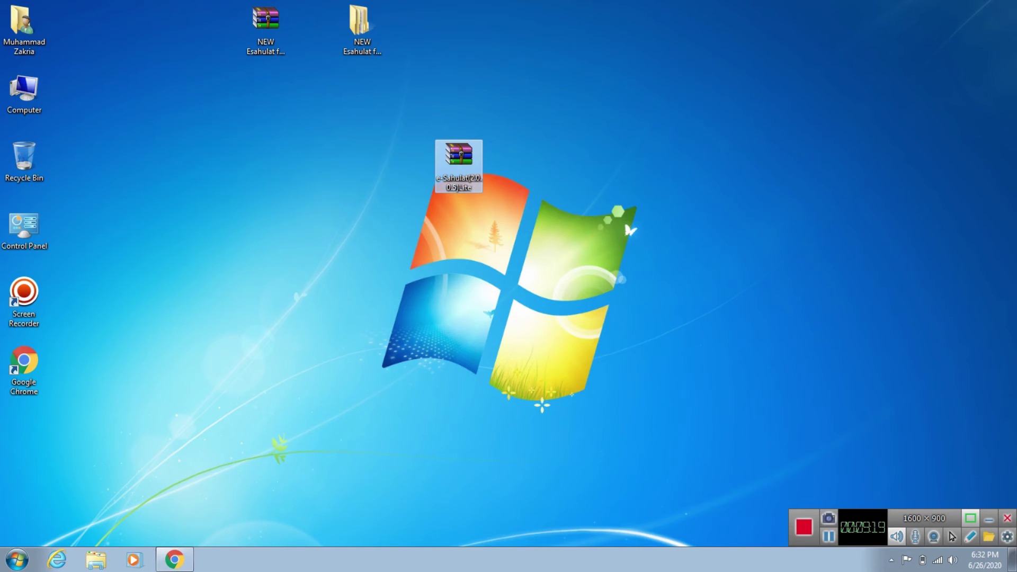
right_click(459, 159)
click(521, 210)
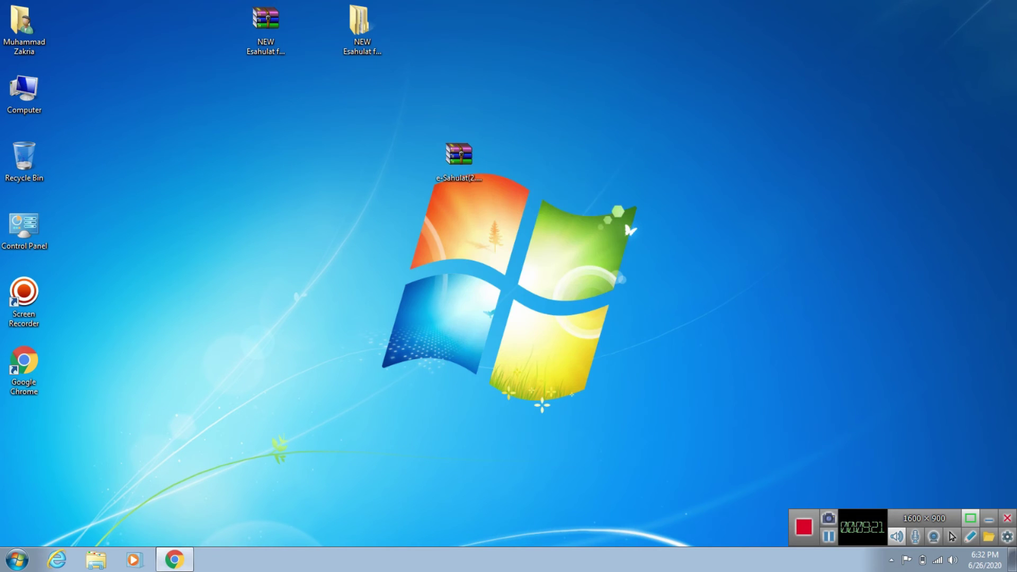
right_click(370, 218)
click(386, 256)
drag(24, 434, 410, 159)
double_click(411, 159)
Step: Run the Lite folder's setup and install e-Sahulat (2.0.0.5) with default settings
double_click(161, 82)
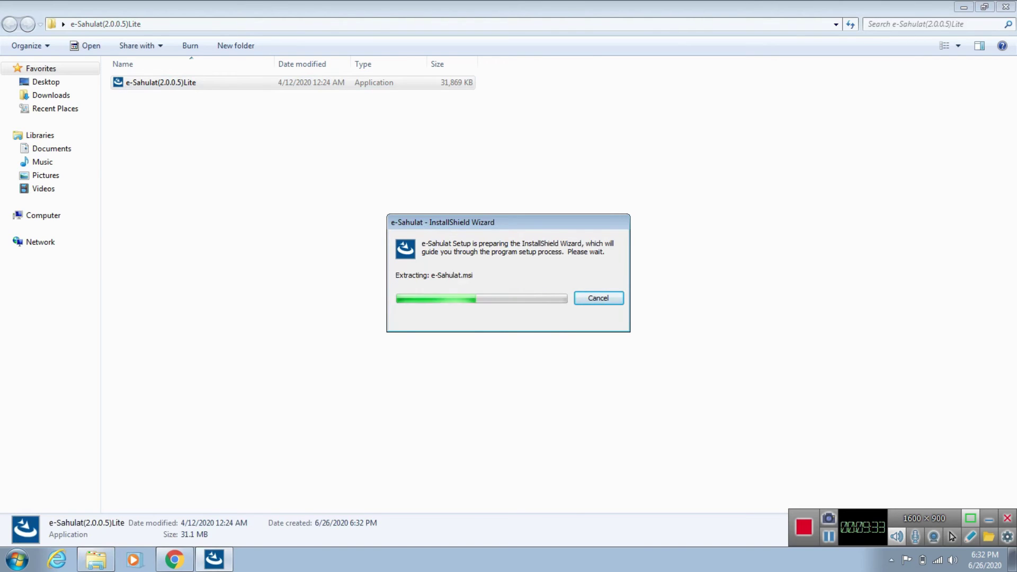
key(Return)
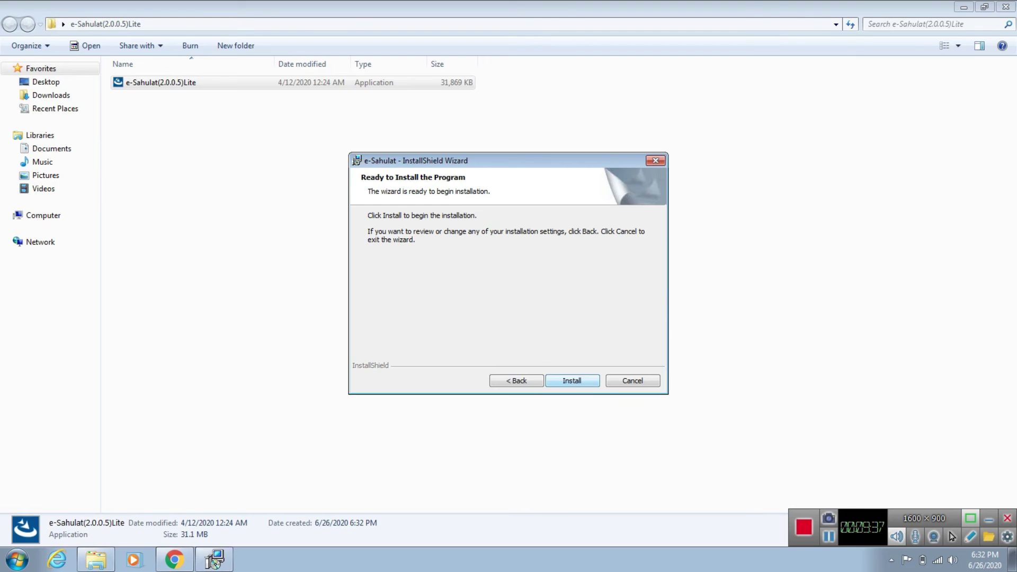
key(Return)
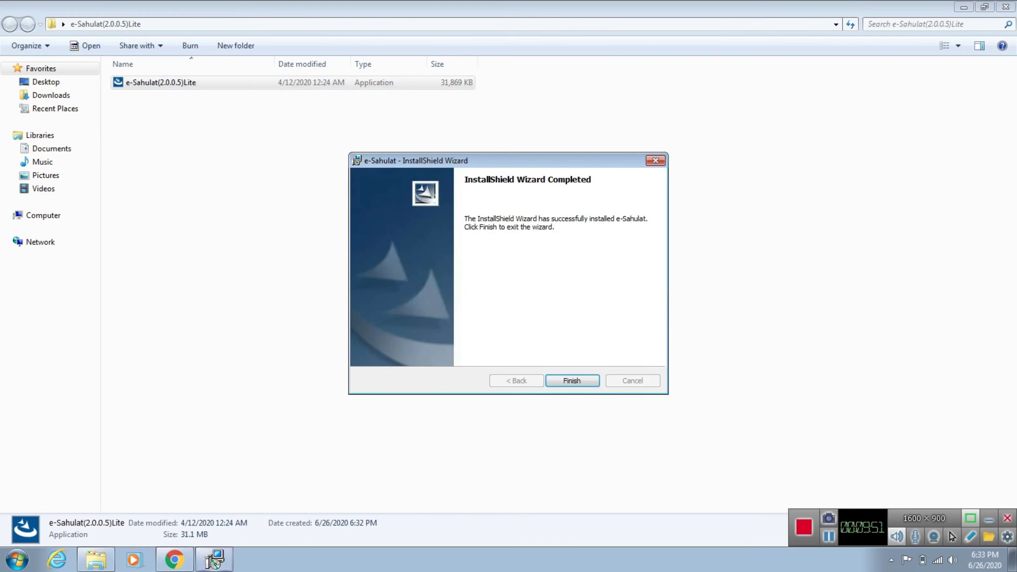
click(572, 380)
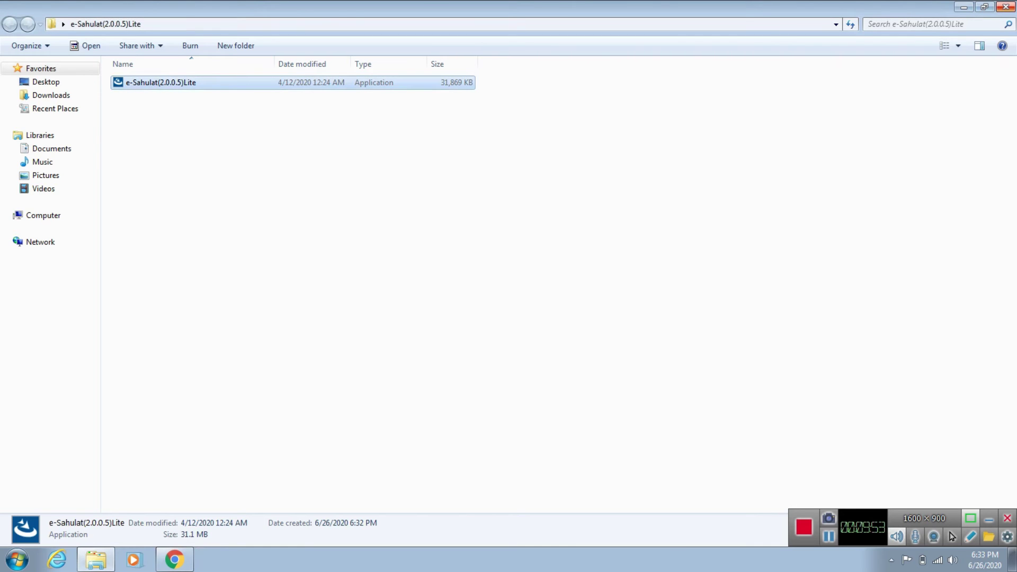
Step: Refresh the desktop and run keysConverter.bat until it reports "Keys written in new location"
click(1005, 6)
right_click(789, 102)
click(811, 138)
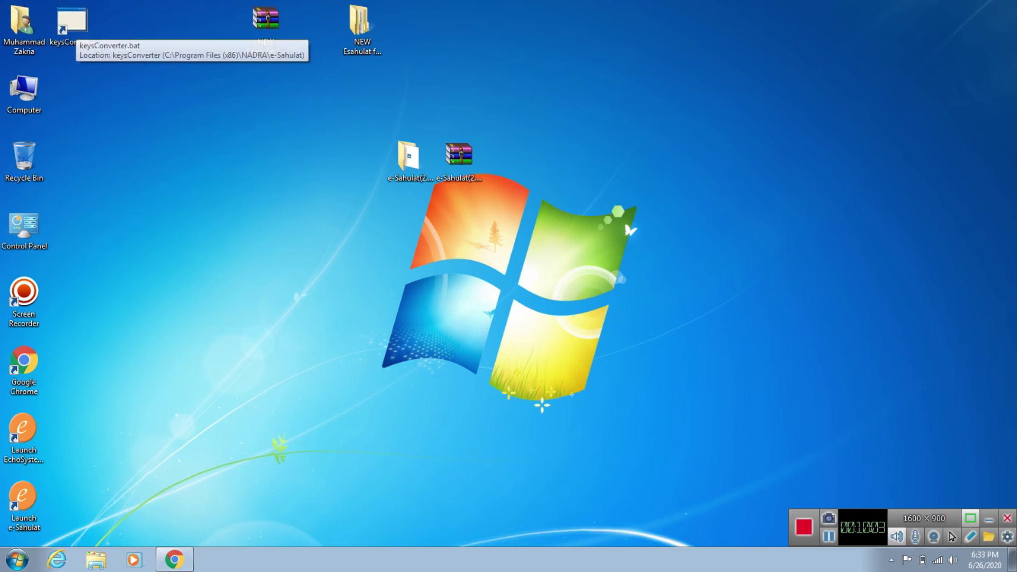
double_click(75, 38)
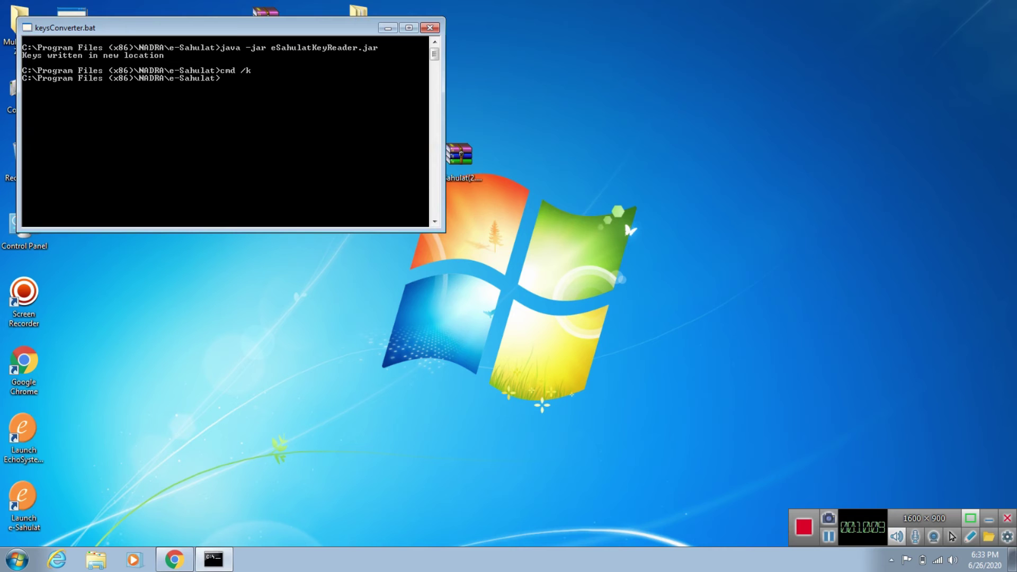
click(430, 28)
double_click(24, 91)
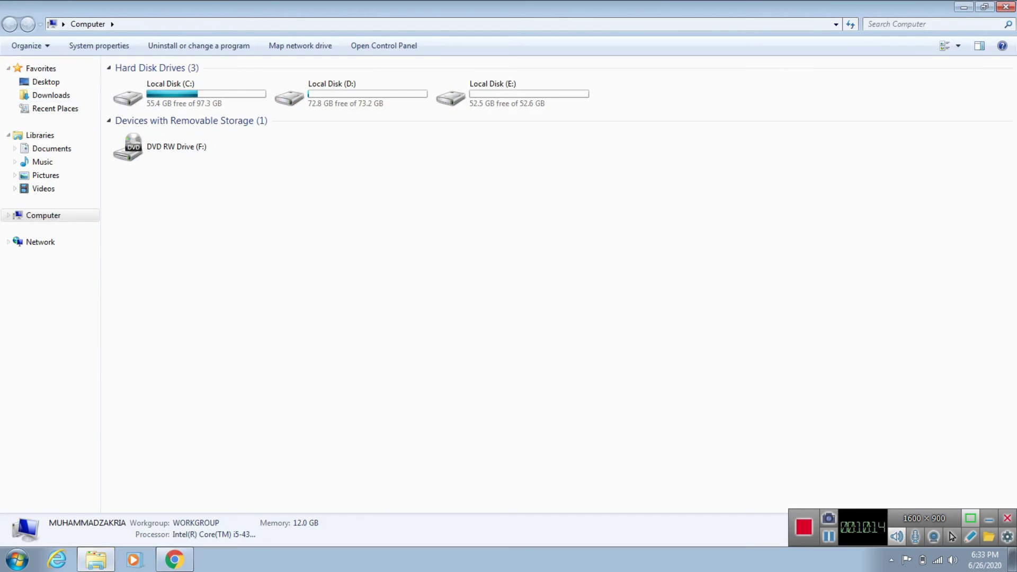
double_click(159, 103)
double_click(135, 95)
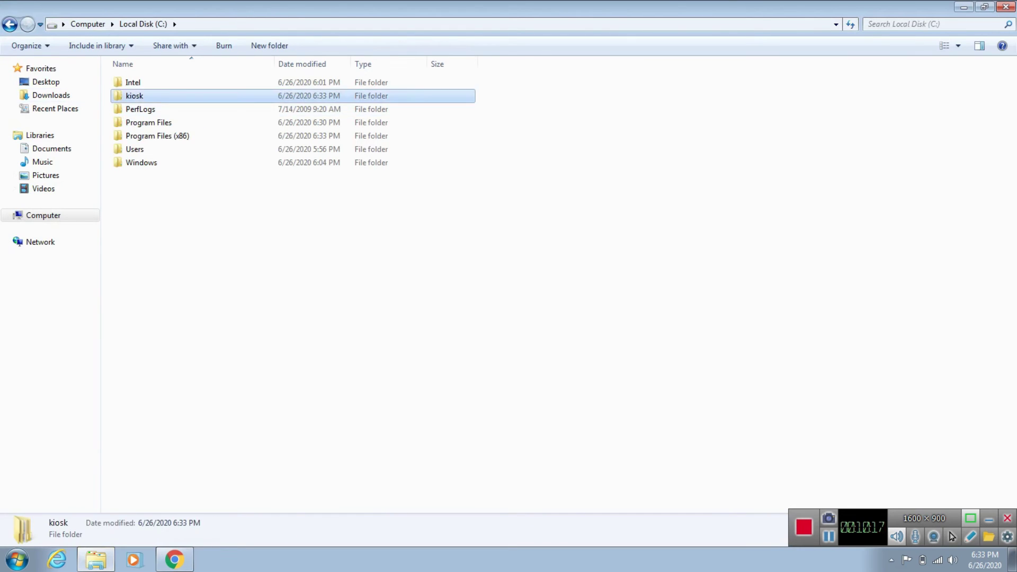
double_click(132, 82)
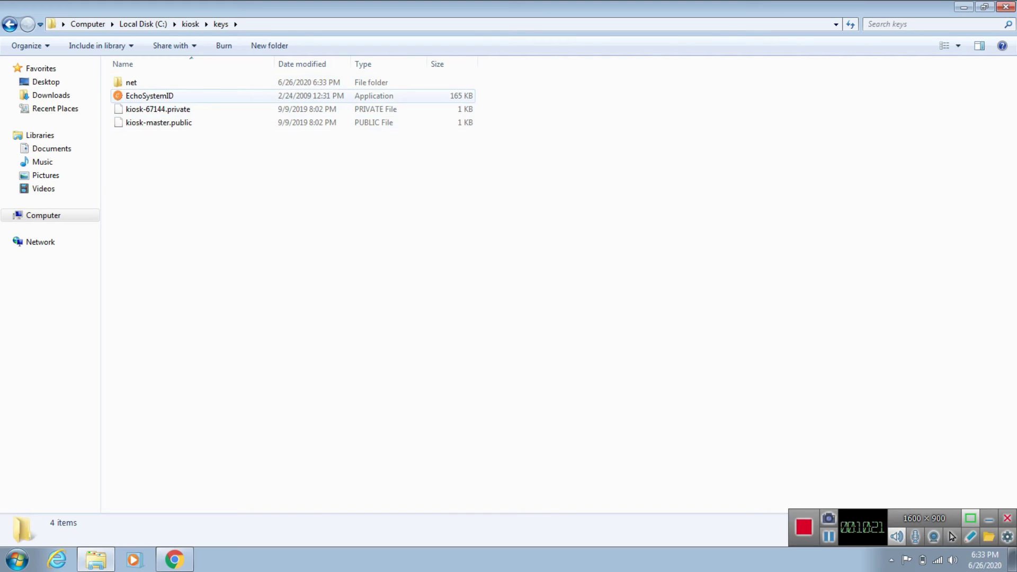
double_click(149, 96)
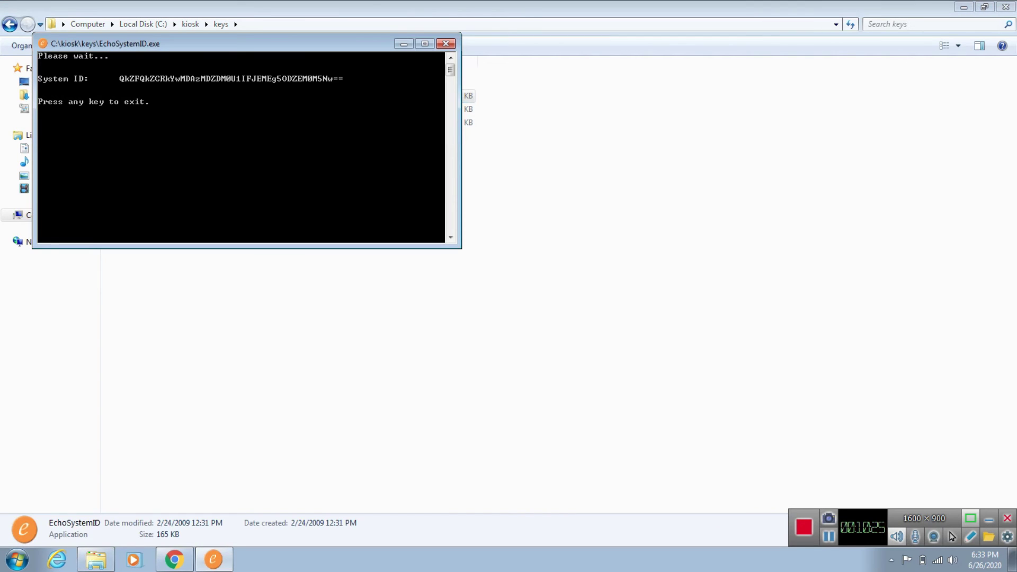
key(Return)
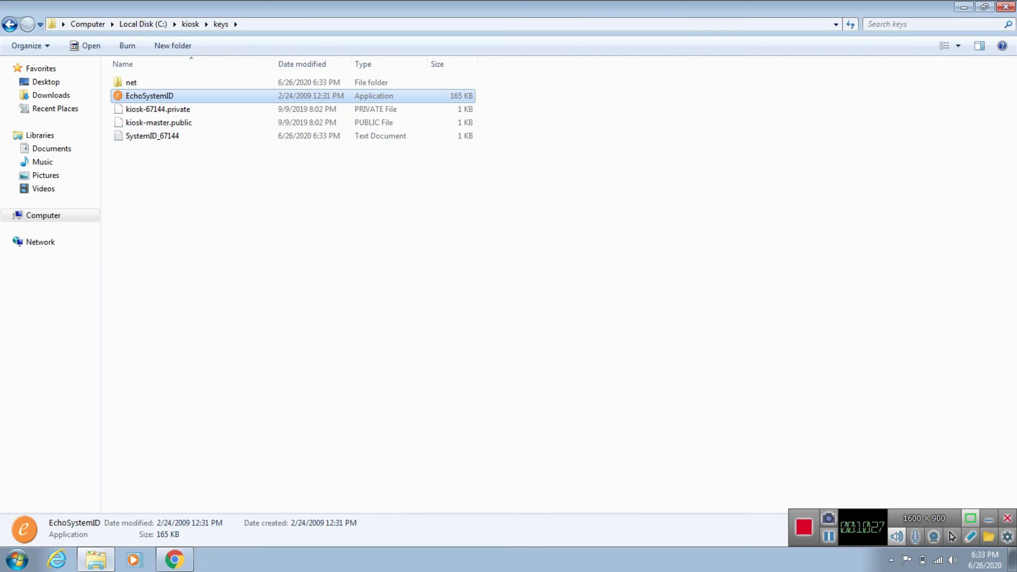
click(152, 136)
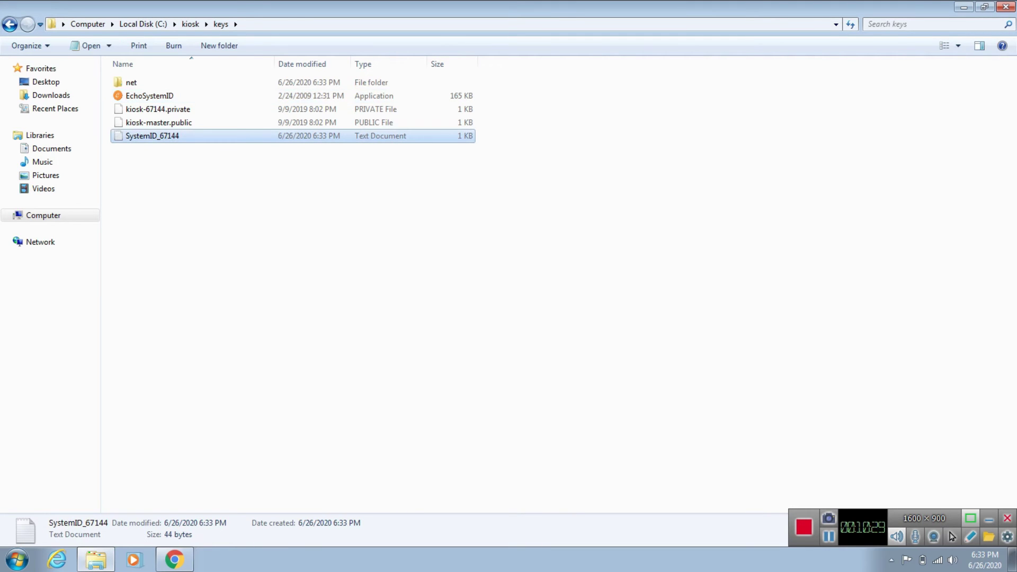
click(174, 560)
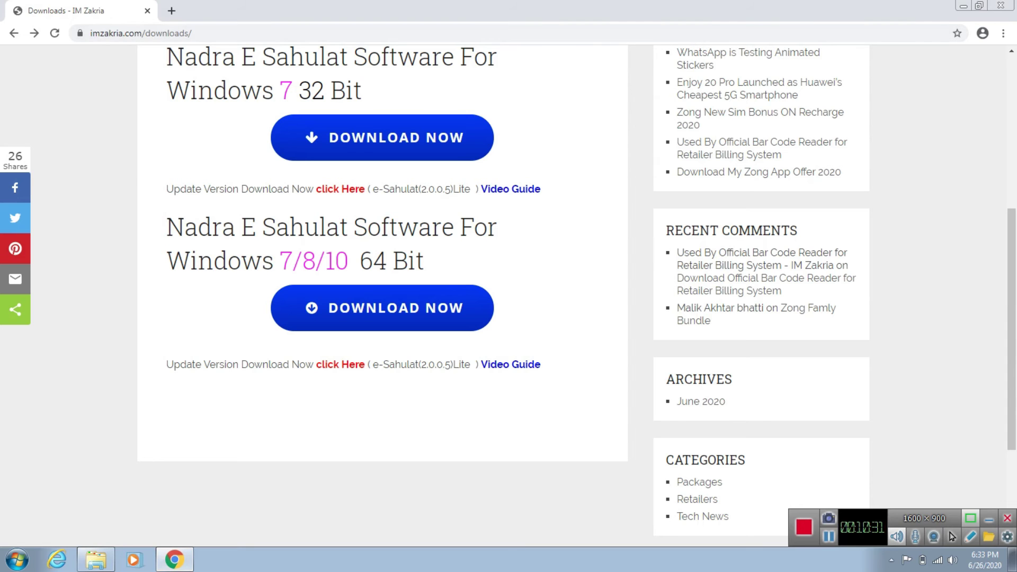
Step: Open e-sahulat.nadra.gov.pk in a new tab and go to Franchise > Franchisee Login
click(171, 10)
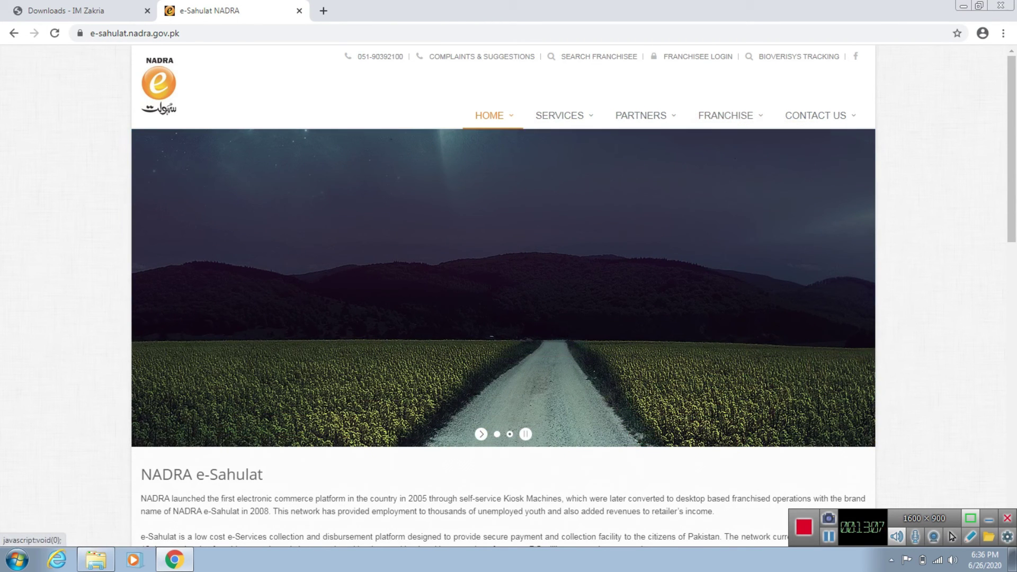
mouse_move(725, 116)
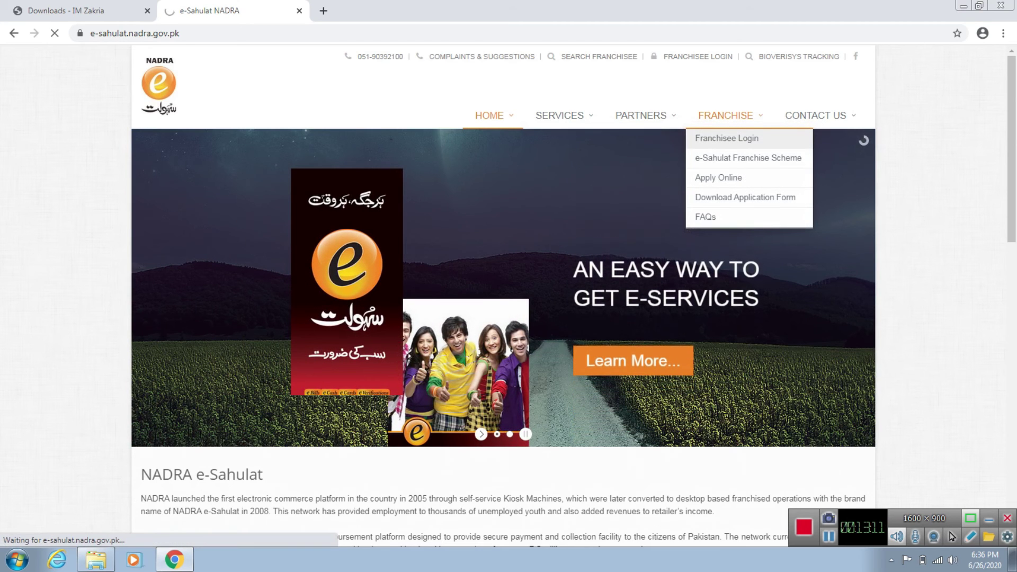
click(748, 157)
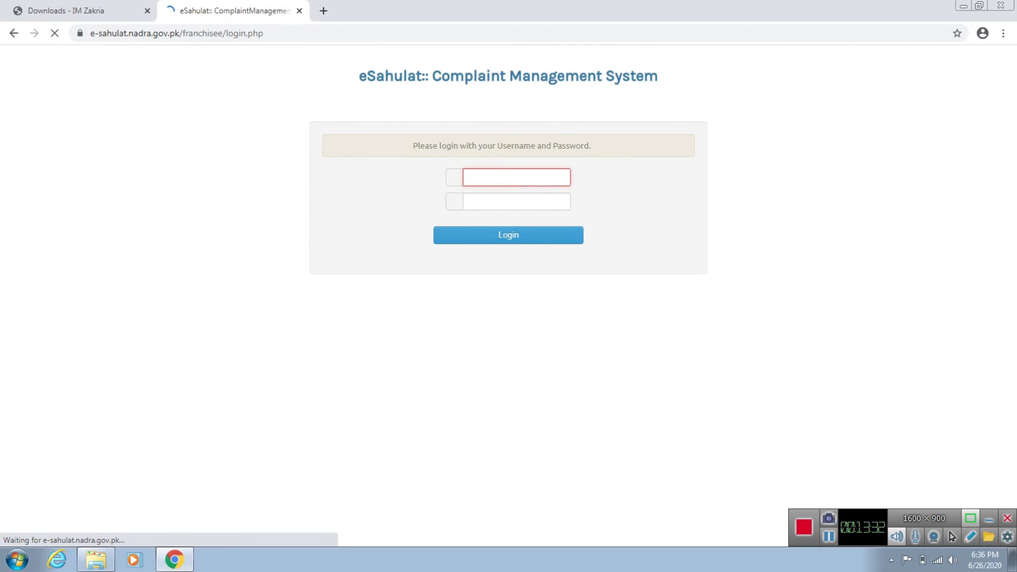
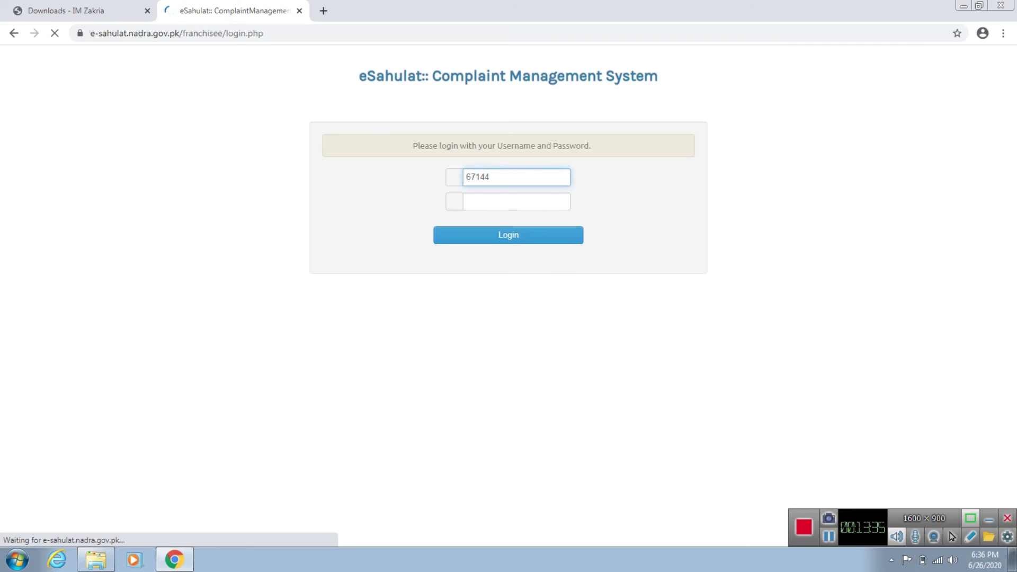
Step: Sign in with the franchise username and password, then close the old downloads tab
key(Tab)
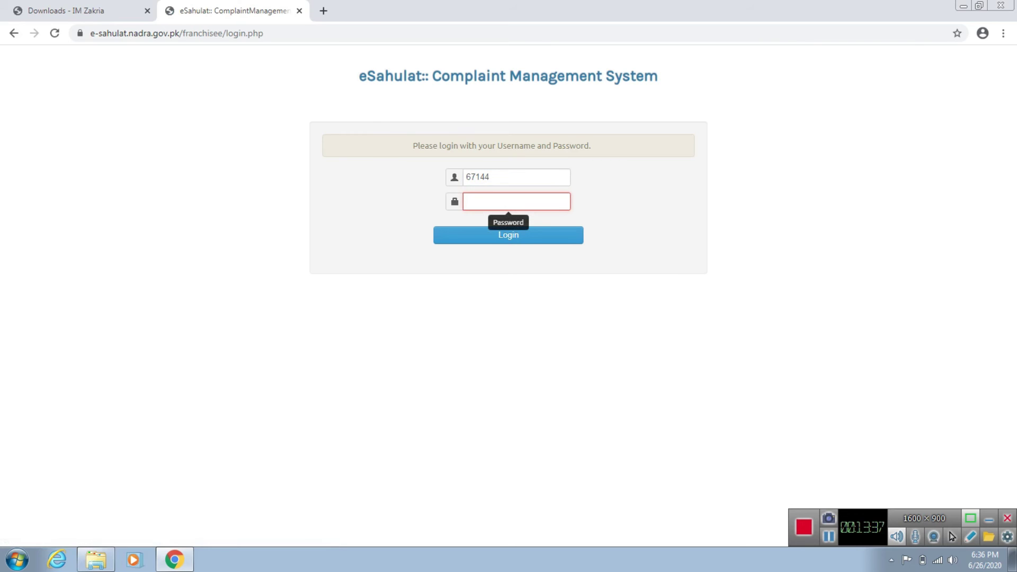
text(*****)
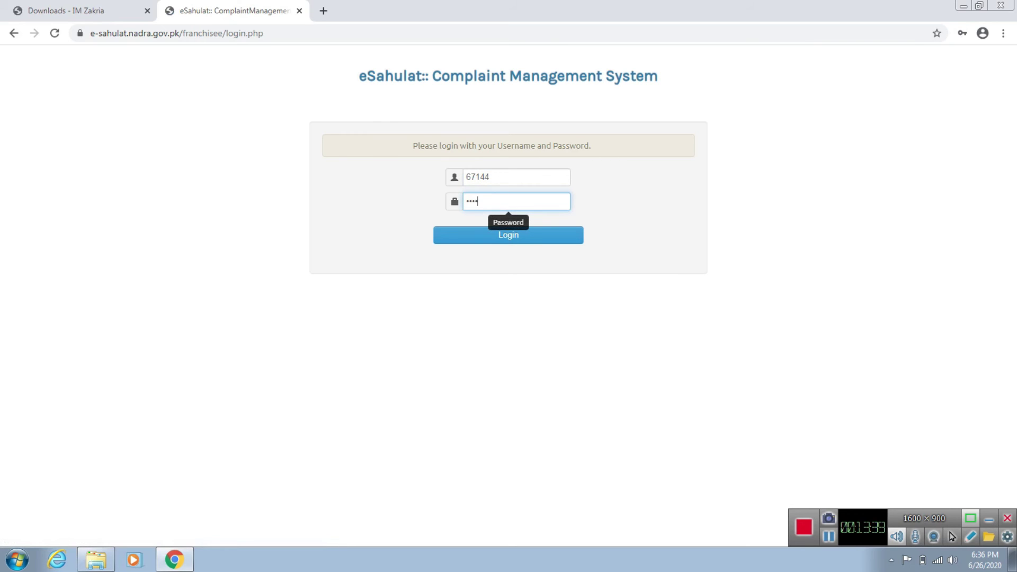
text(****)
key(Tab)
key(Return)
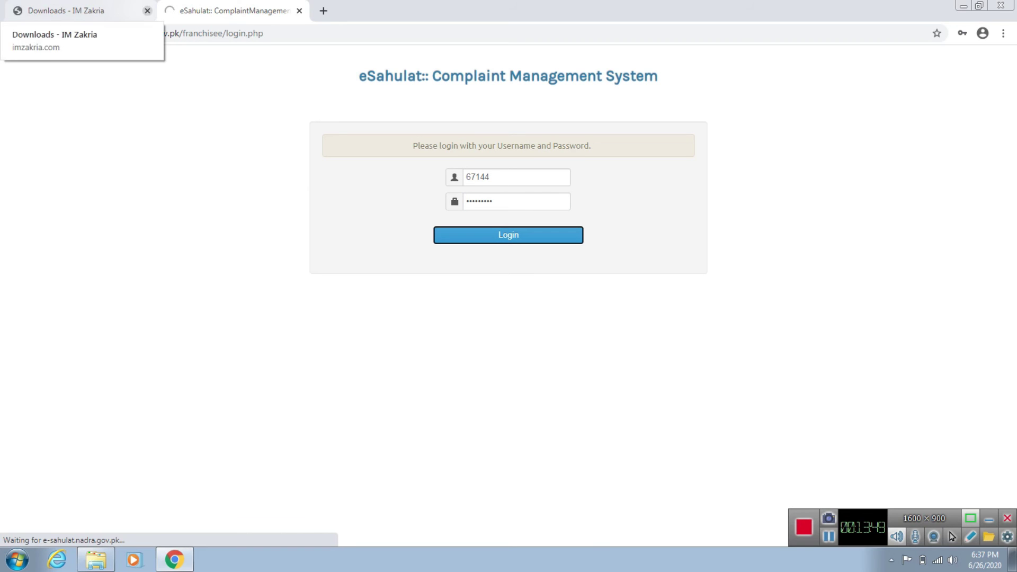
click(147, 11)
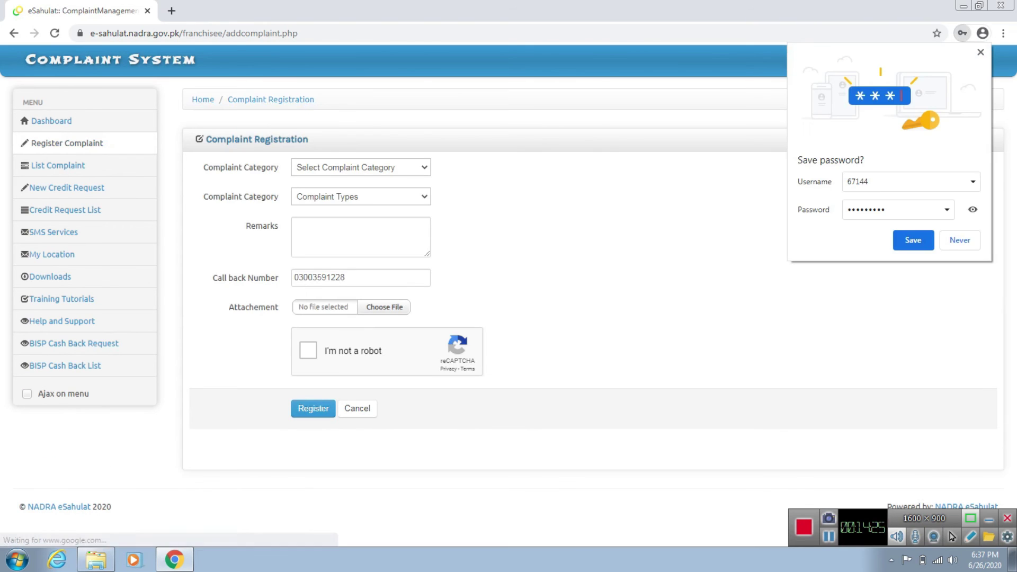
Step: Set the complaint to Technical / Machine ID with remarks "plz update my id"
click(960, 240)
click(360, 166)
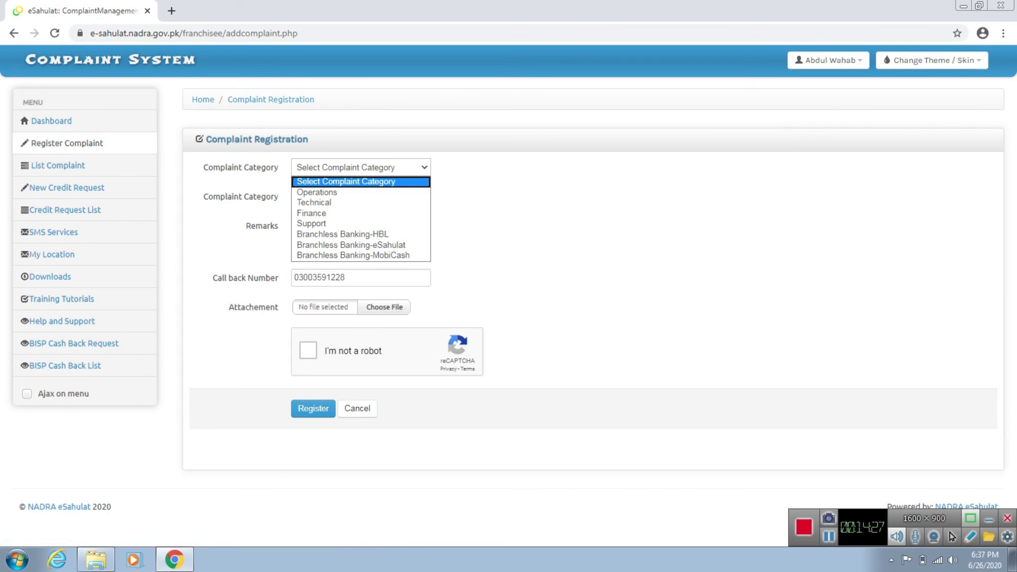
click(314, 202)
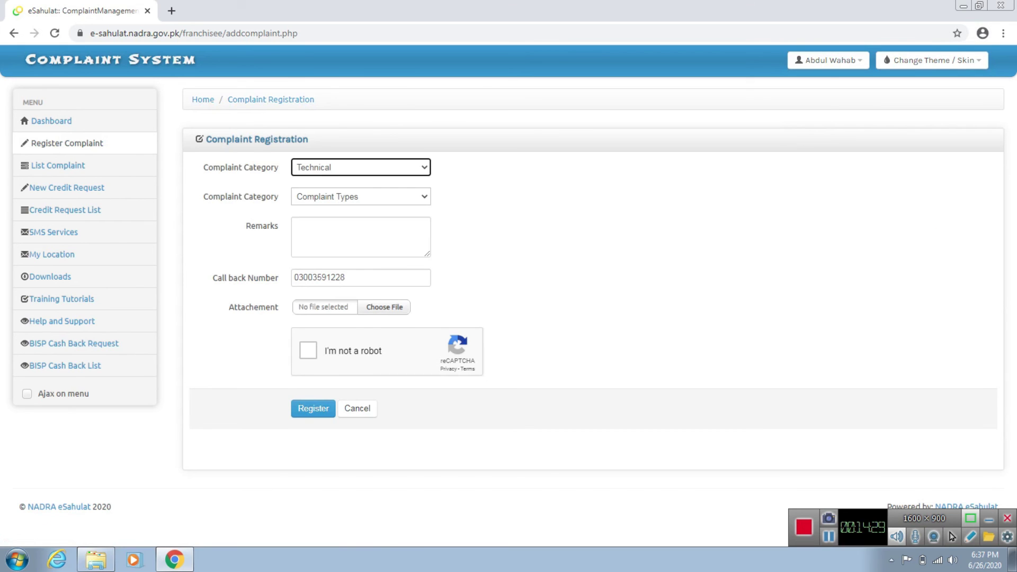
click(360, 197)
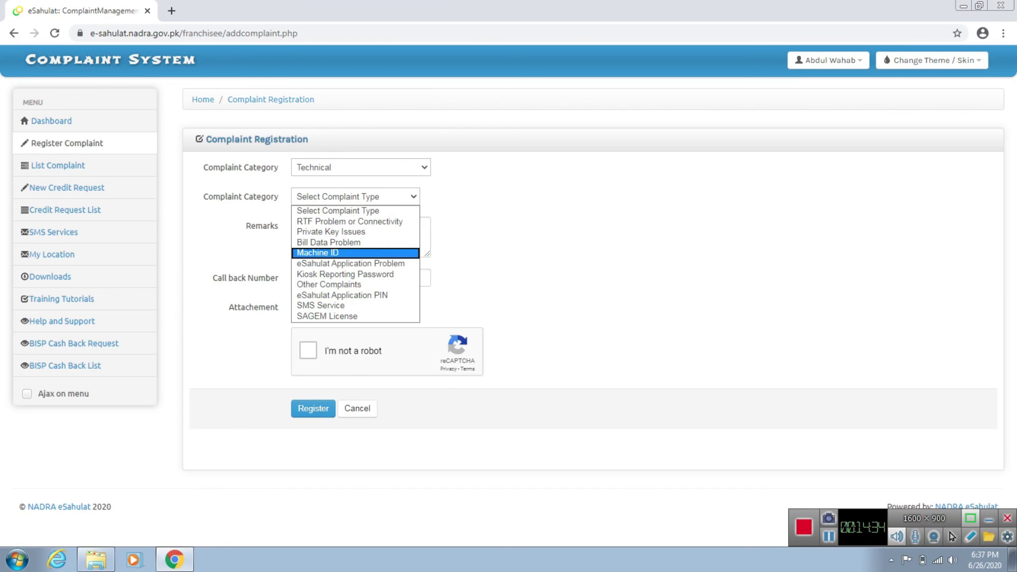
click(317, 253)
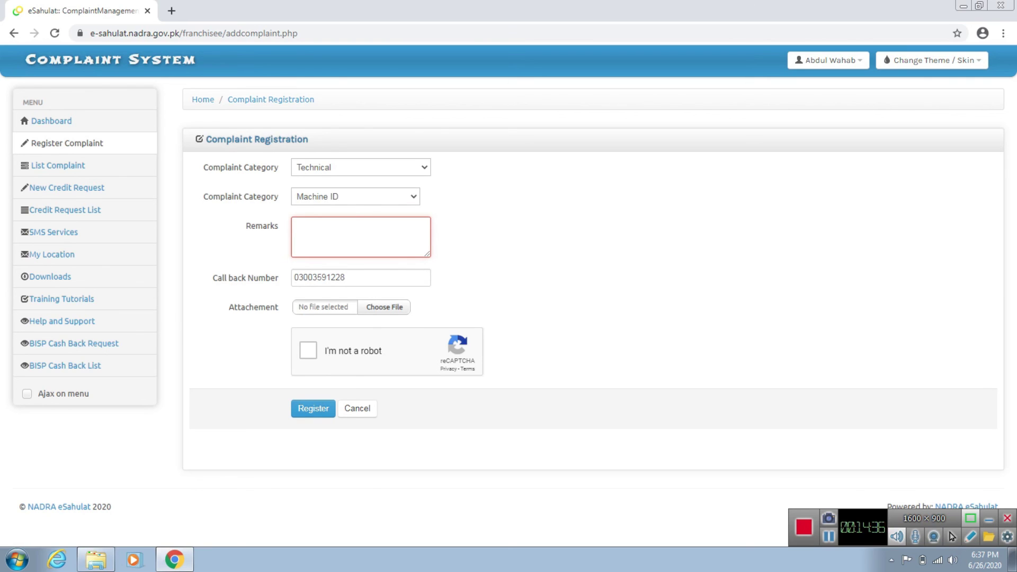
text(plz up)
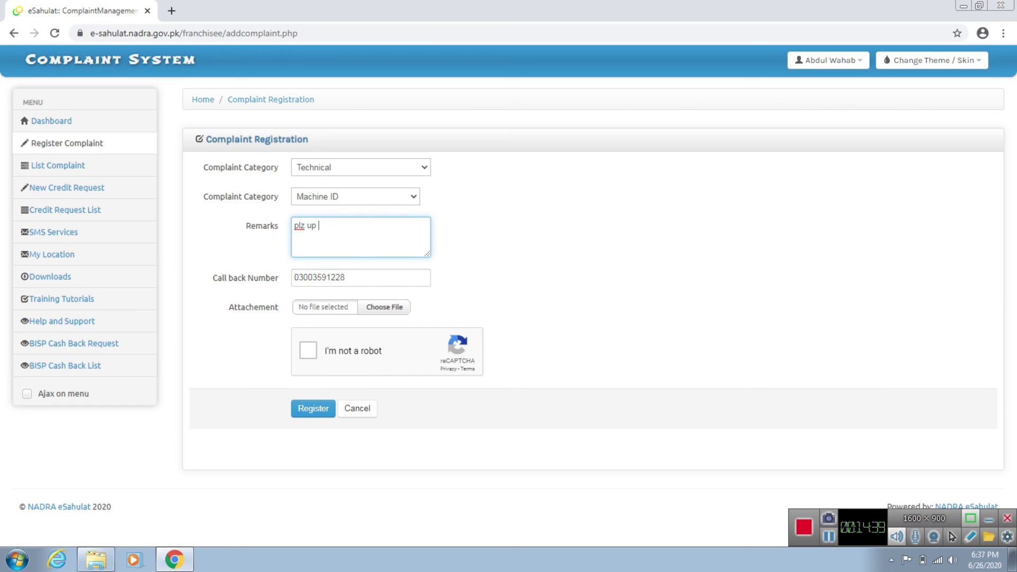
text(de)
key(BackSpace)
text(ate my id)
click(384, 307)
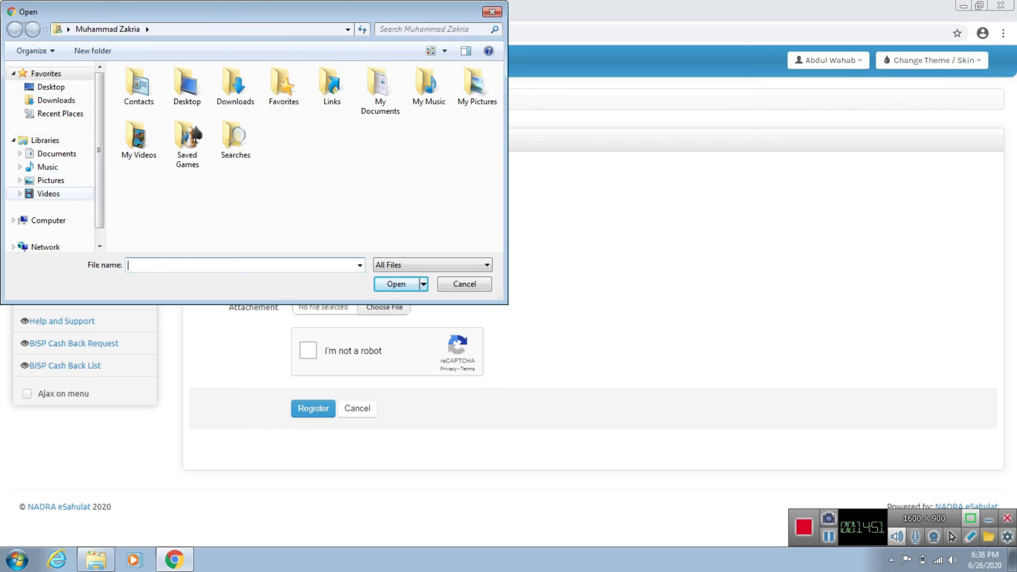
click(49, 220)
double_click(180, 100)
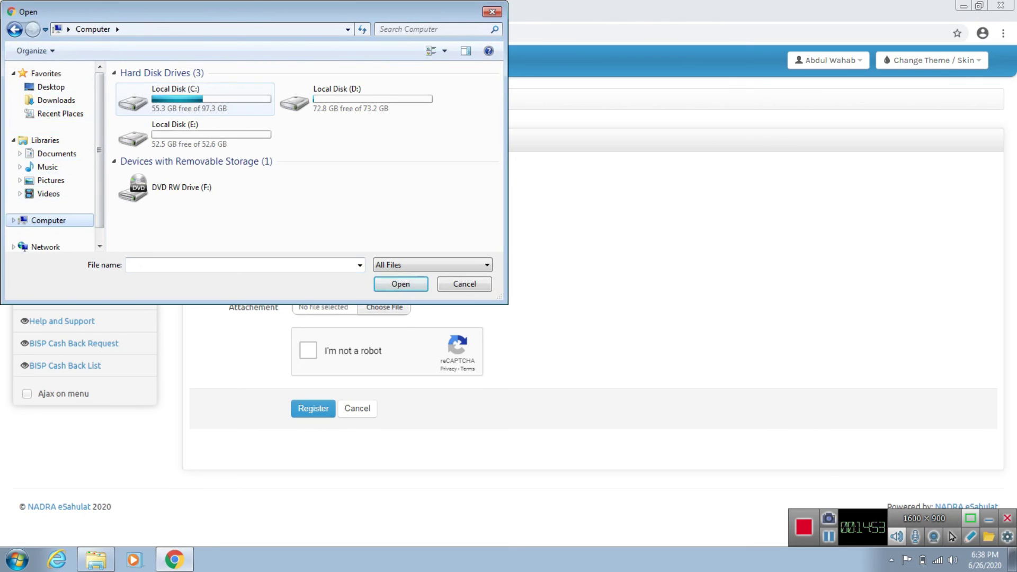
double_click(180, 100)
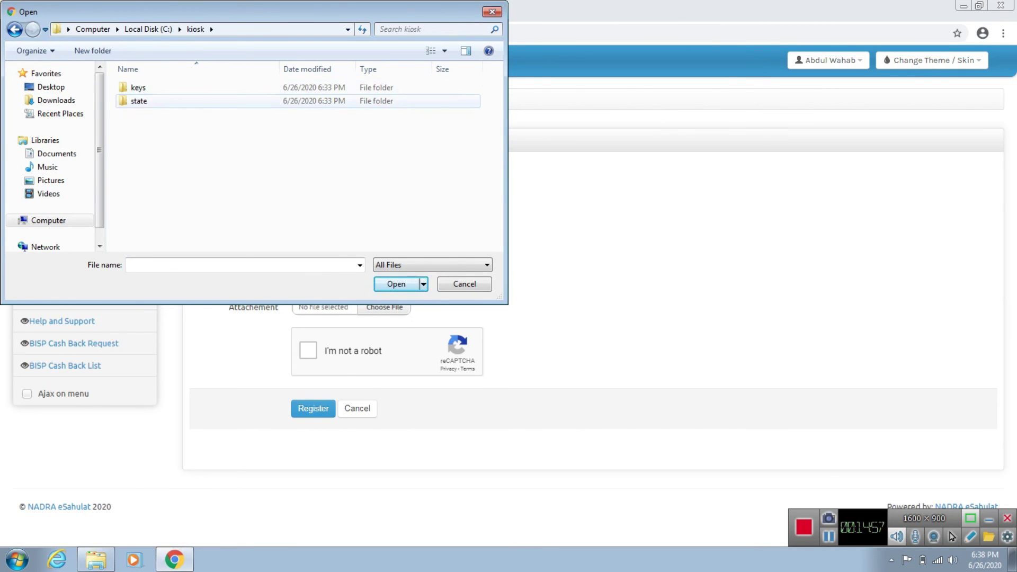
double_click(180, 88)
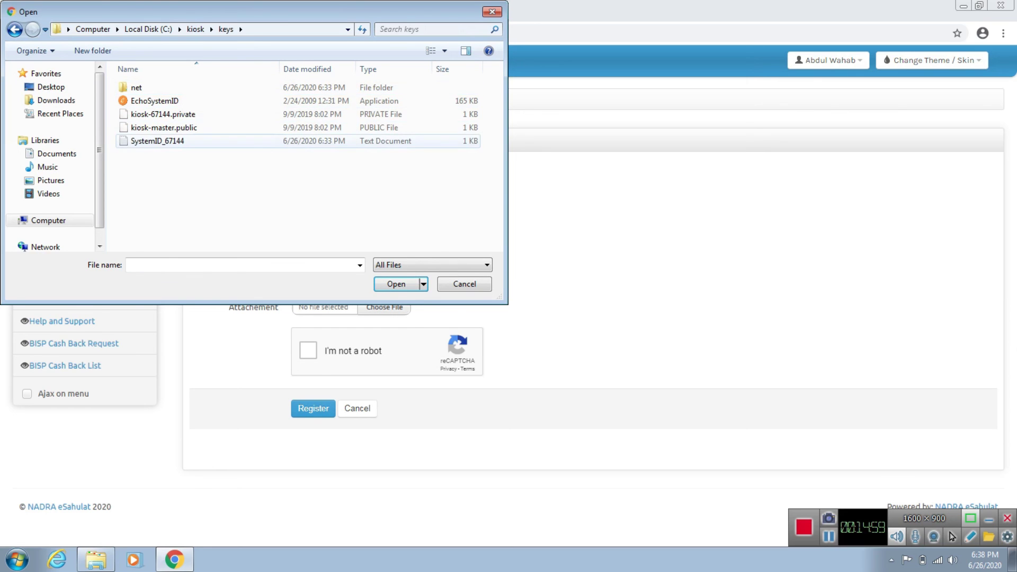
click(169, 141)
double_click(169, 140)
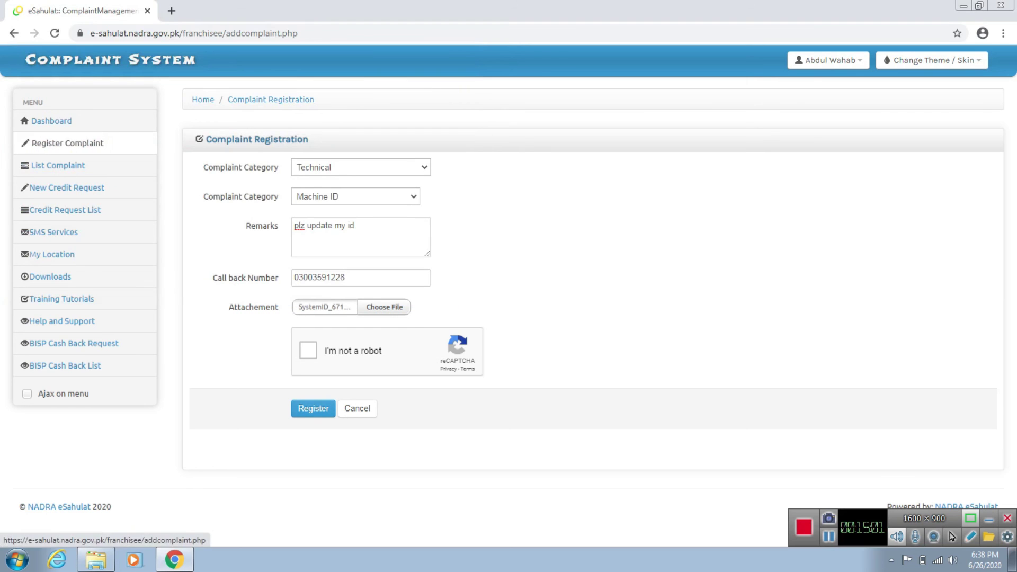
Step: Solve the reCAPTCHA car-image challenge and register the Machine ID complaint
click(308, 350)
click(451, 286)
click(368, 287)
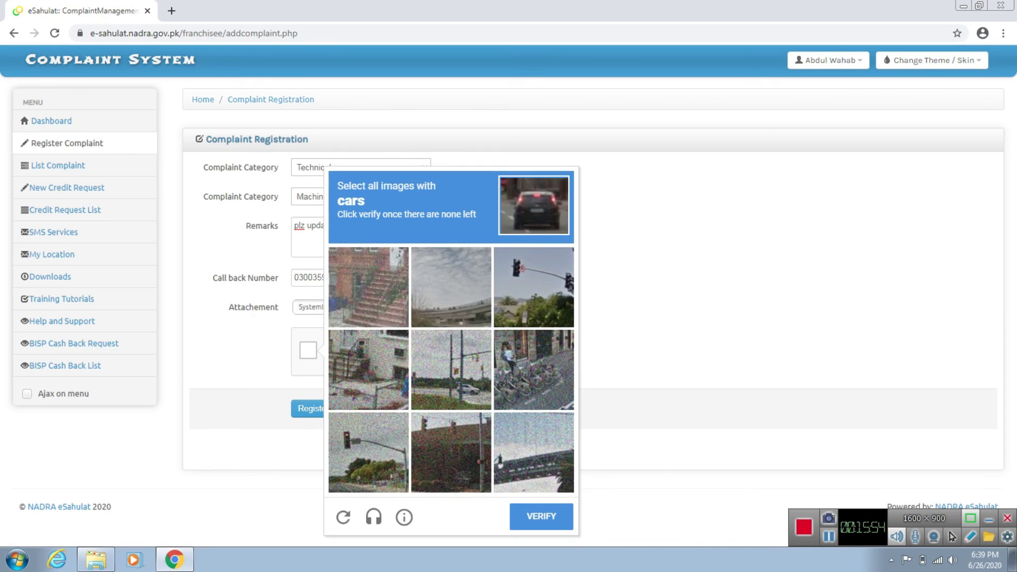
click(541, 516)
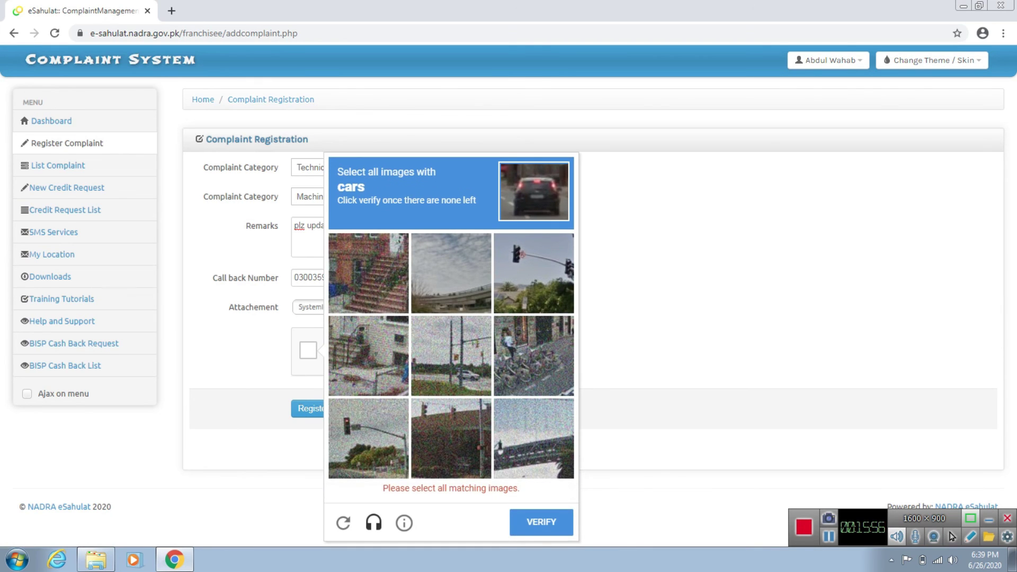
click(451, 356)
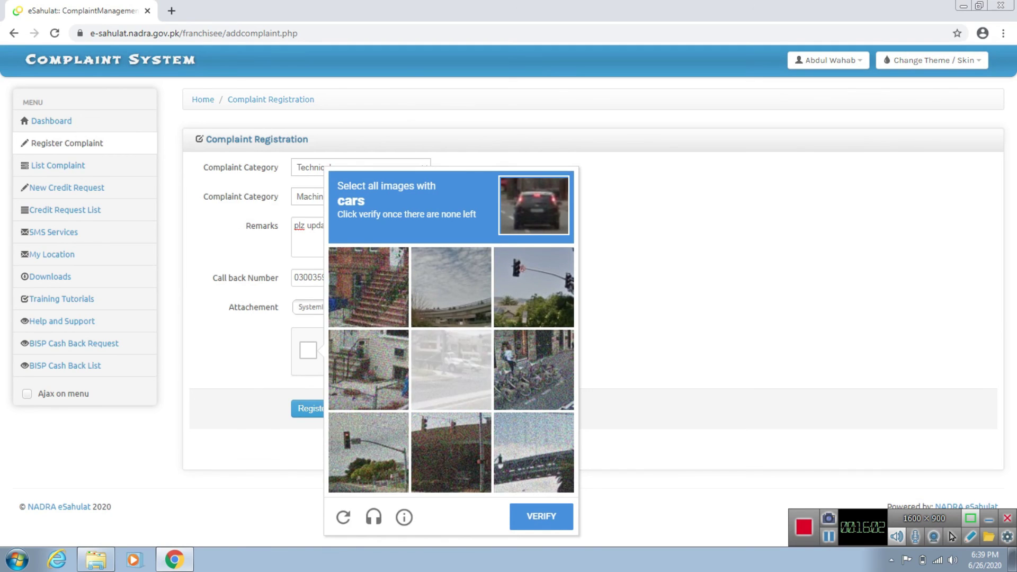
click(450, 369)
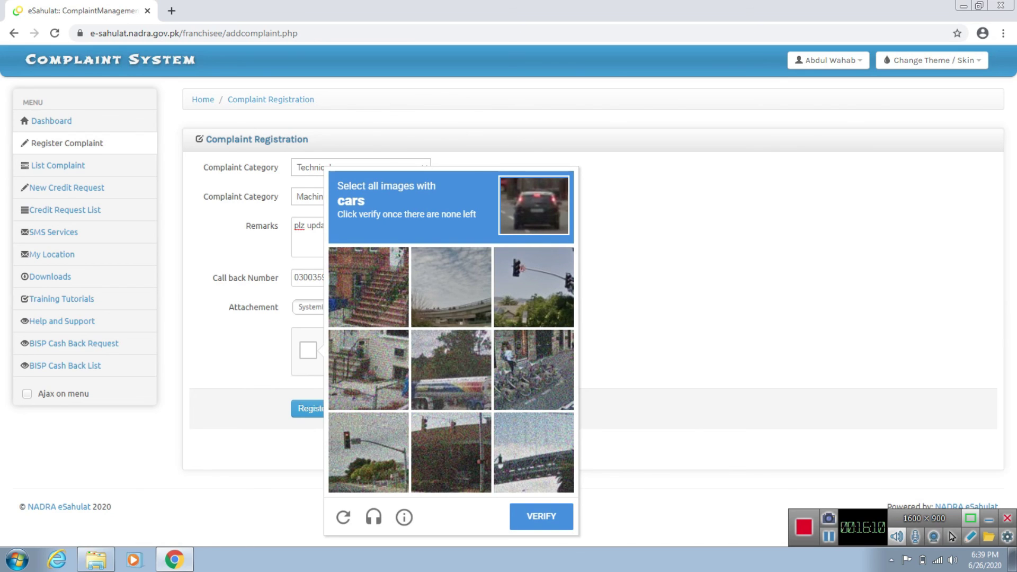
click(540, 516)
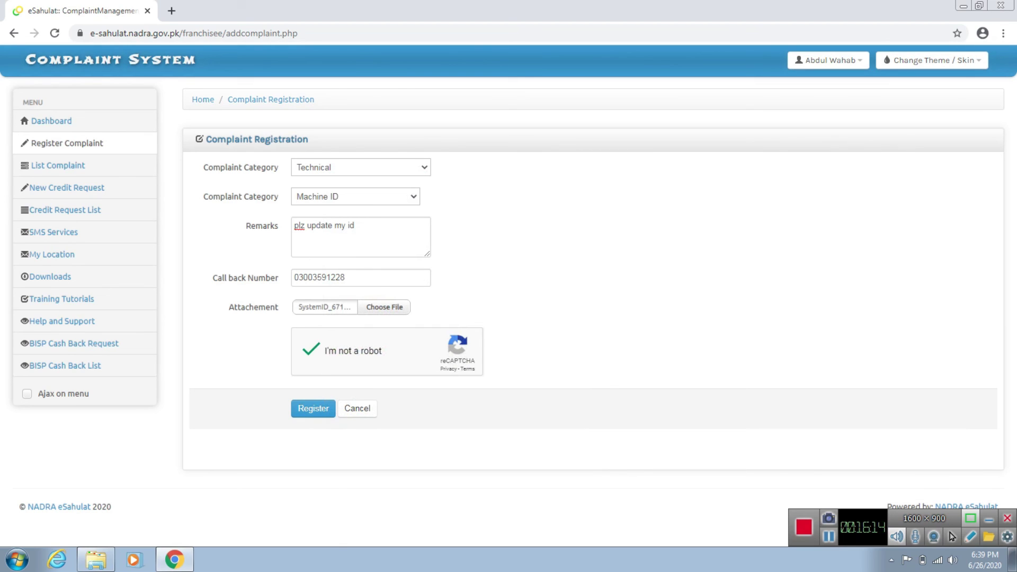
click(313, 408)
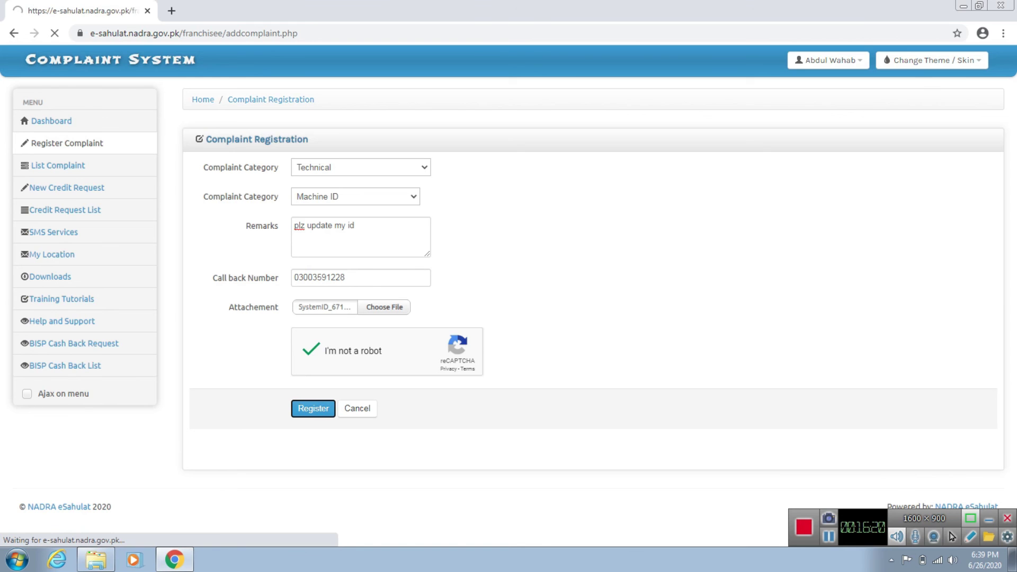
key(alt+Tab)
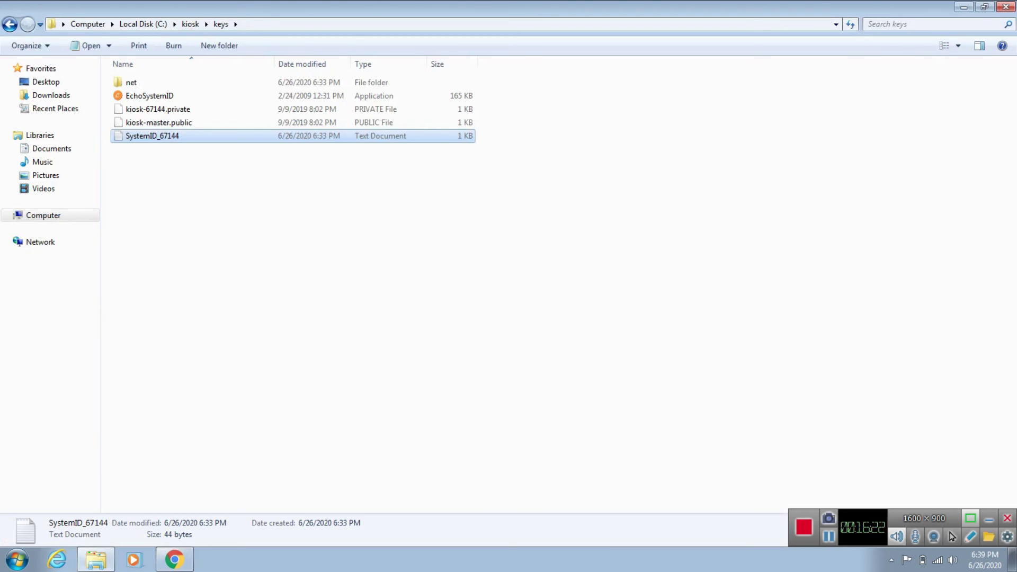
Step: Close the keys folder, launch e-Sahulat from the desktop, and dismiss its INVALID_MACHINE_ADDRESS error
click(1005, 6)
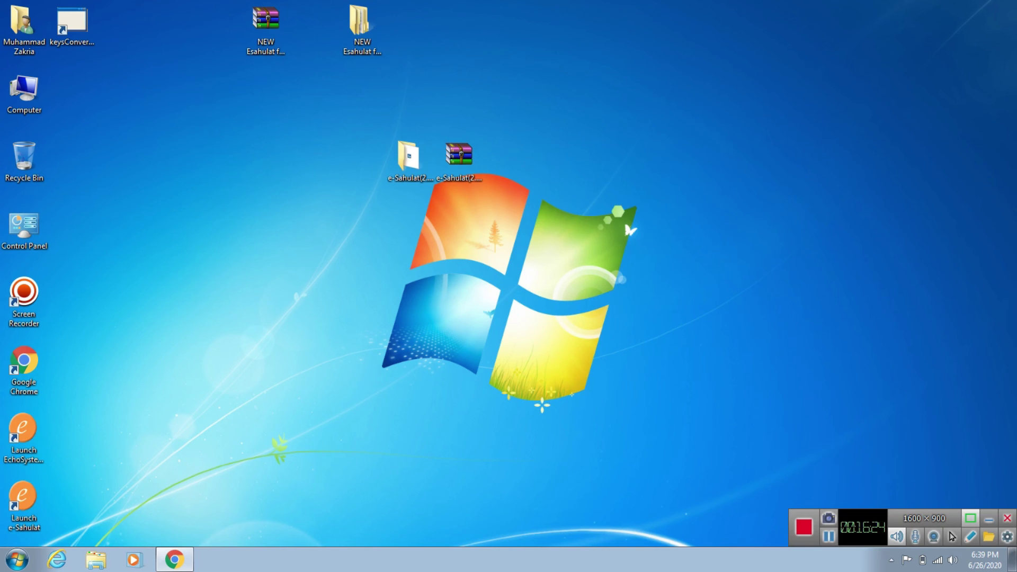
double_click(24, 505)
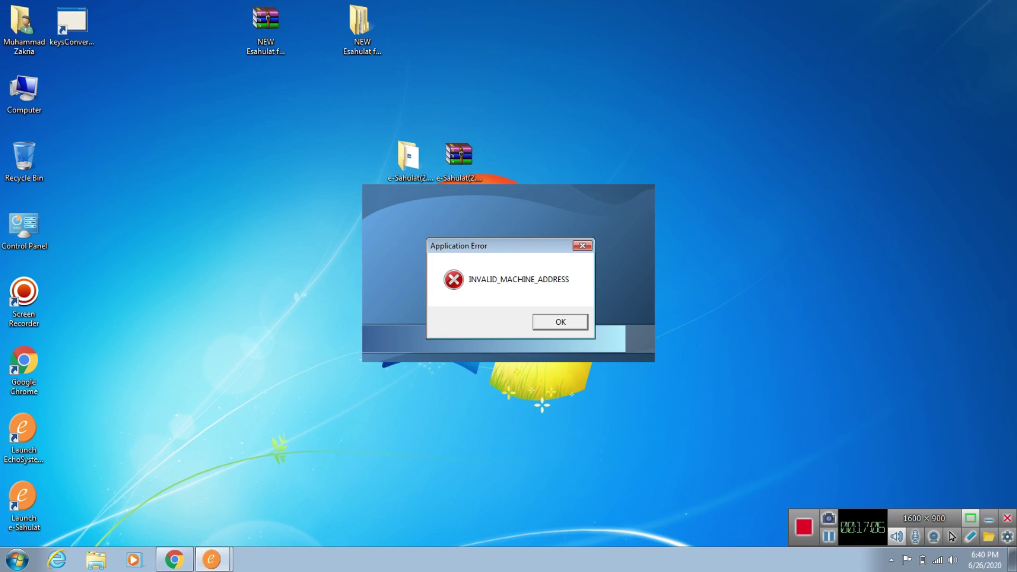
key(Return)
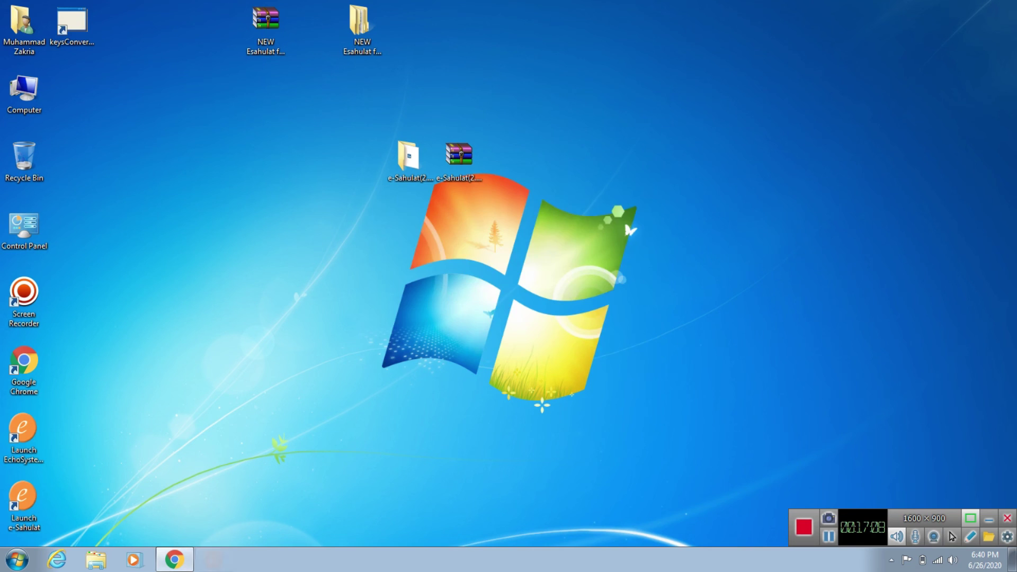